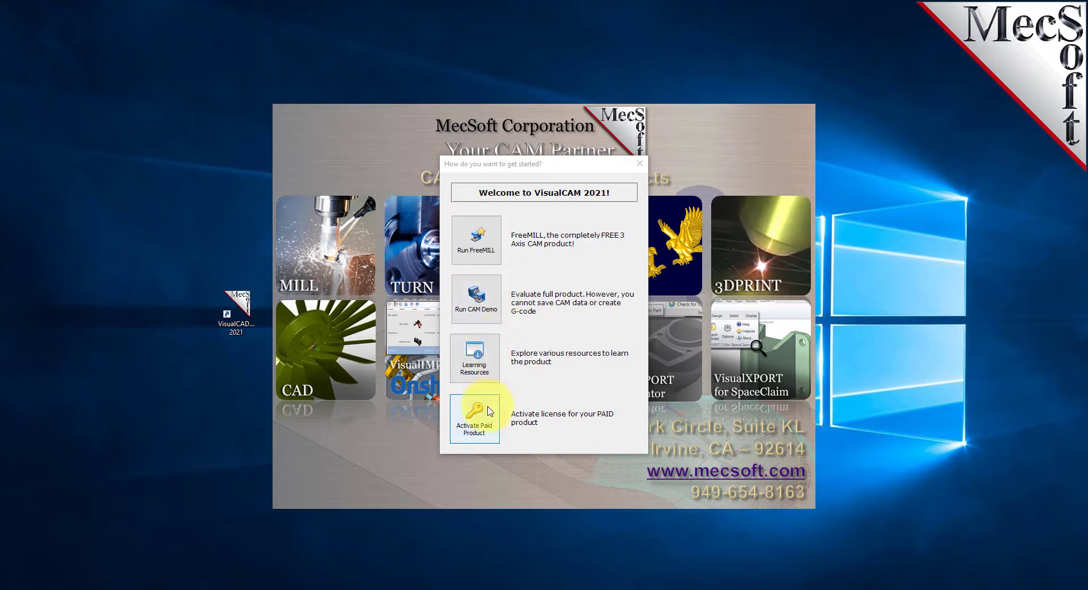
Launch FreeMILL from the welcome dialog and confirm it is checked as the active product
left_click(497, 247)
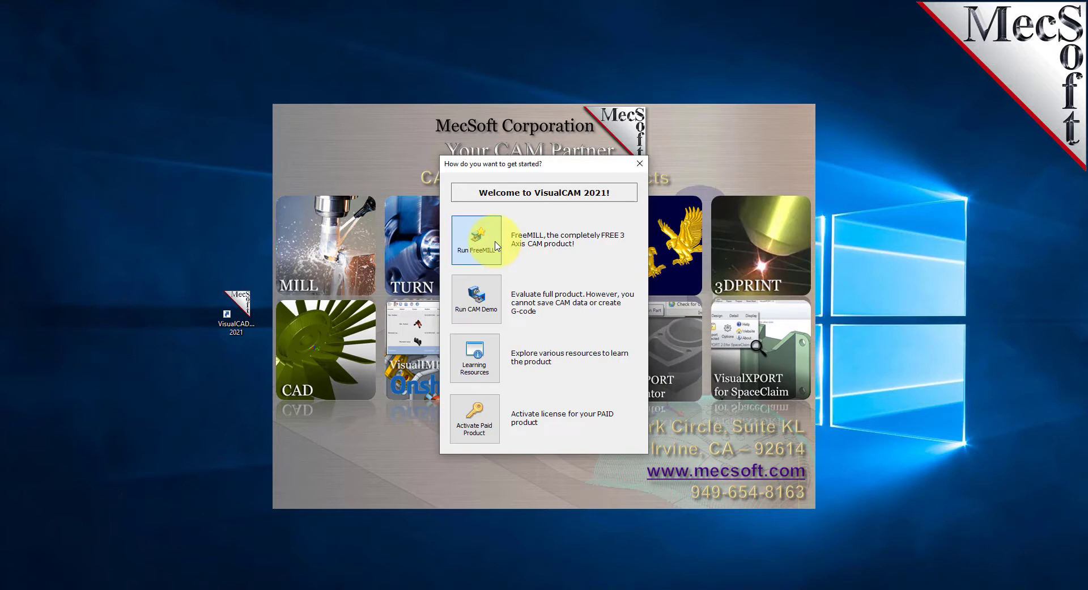
left_click(497, 247)
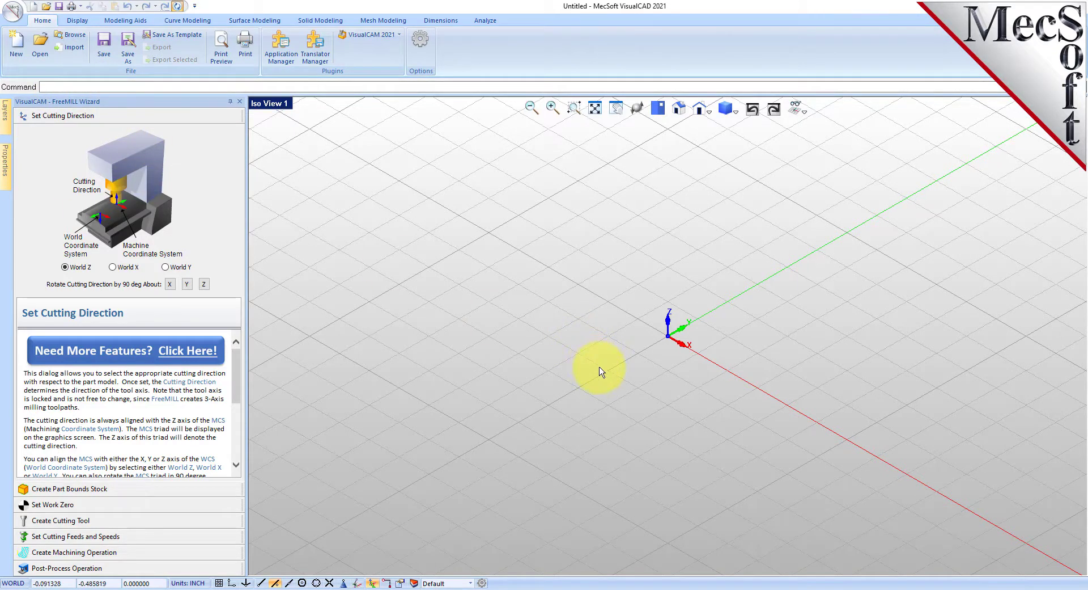
left_click(400, 35)
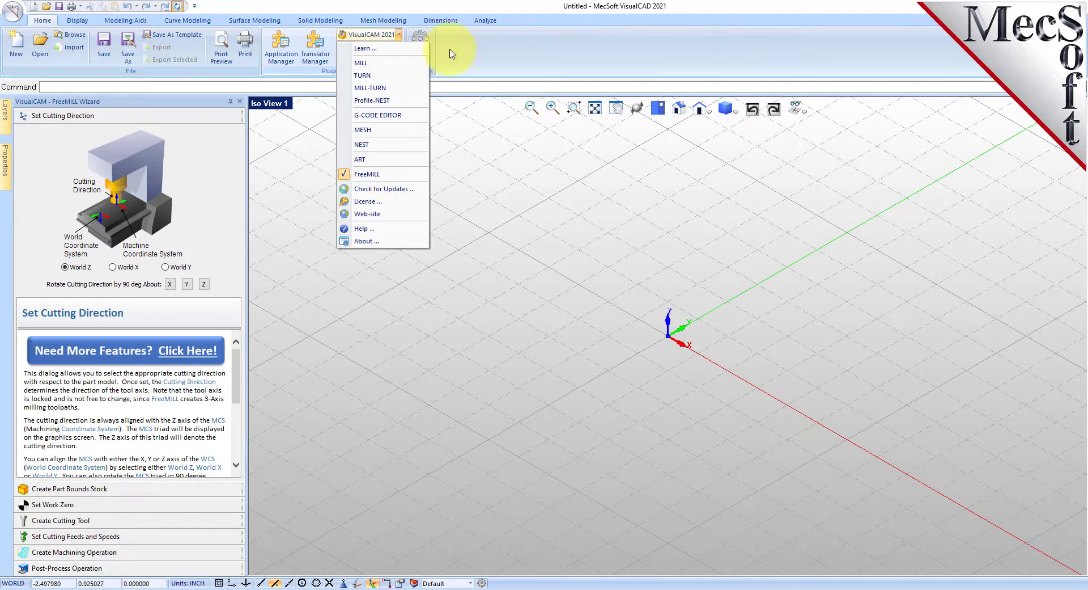
left_click(486, 5)
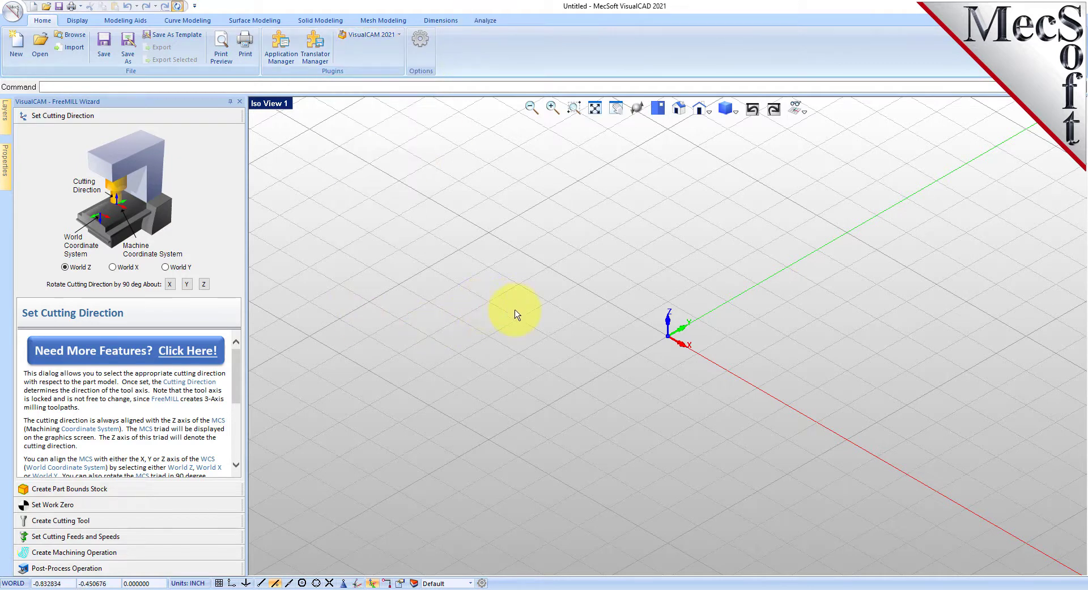
Open 3Axis_Example1.stp from the QuickStart folder using the STEP Files filter
left_click(12, 16)
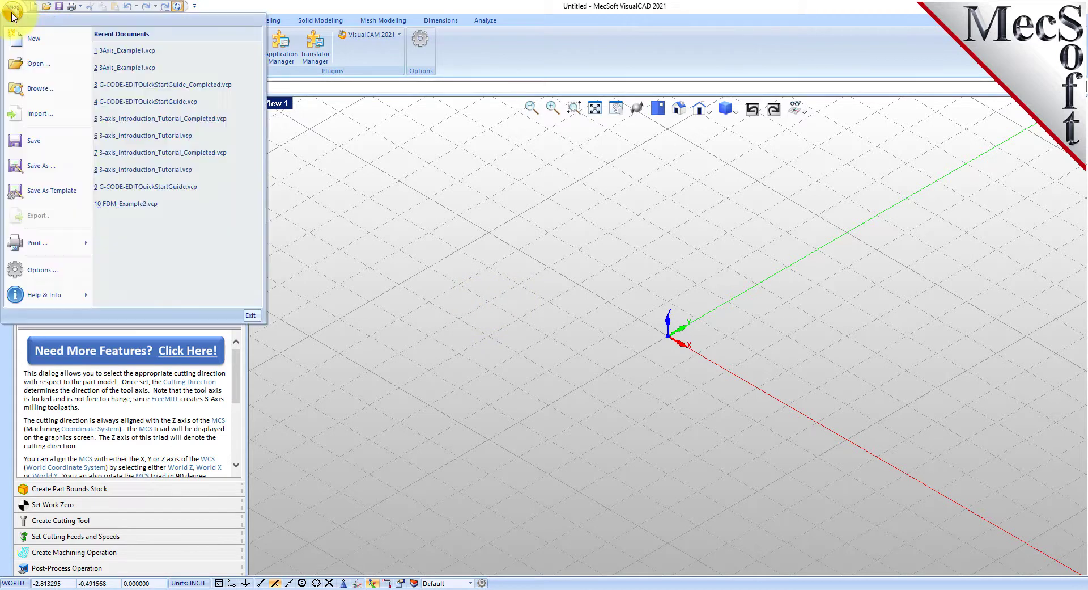
left_click(37, 63)
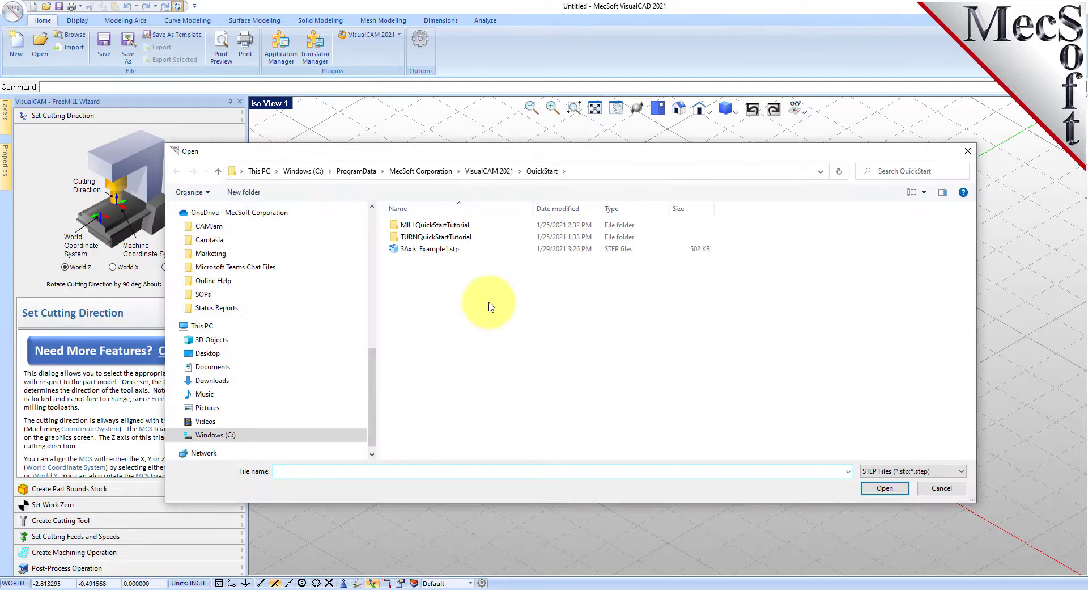
left_click(930, 471)
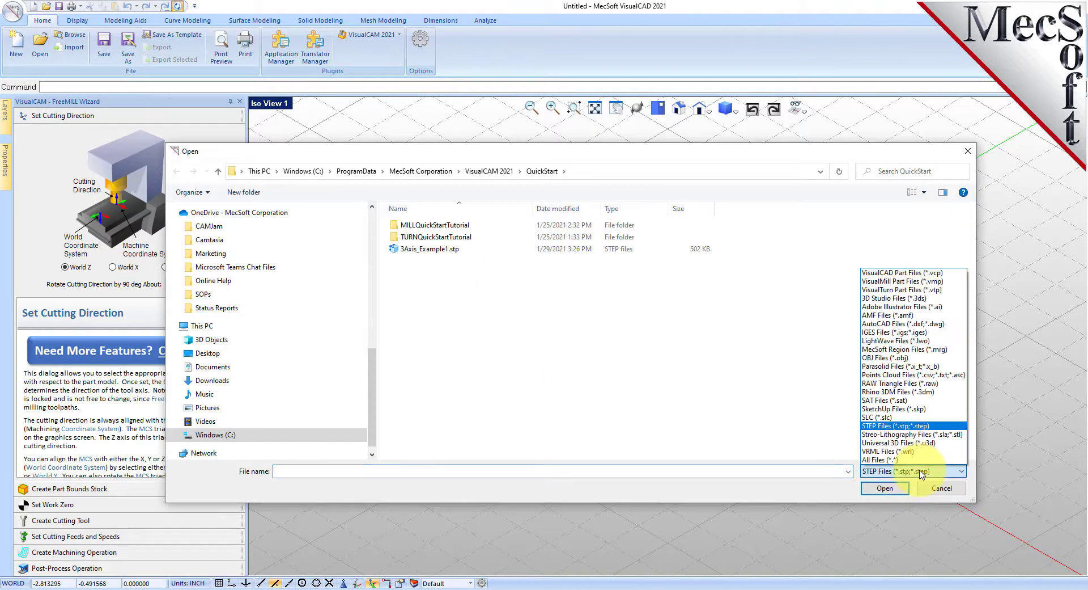
left_click(909, 425)
left_click(429, 248)
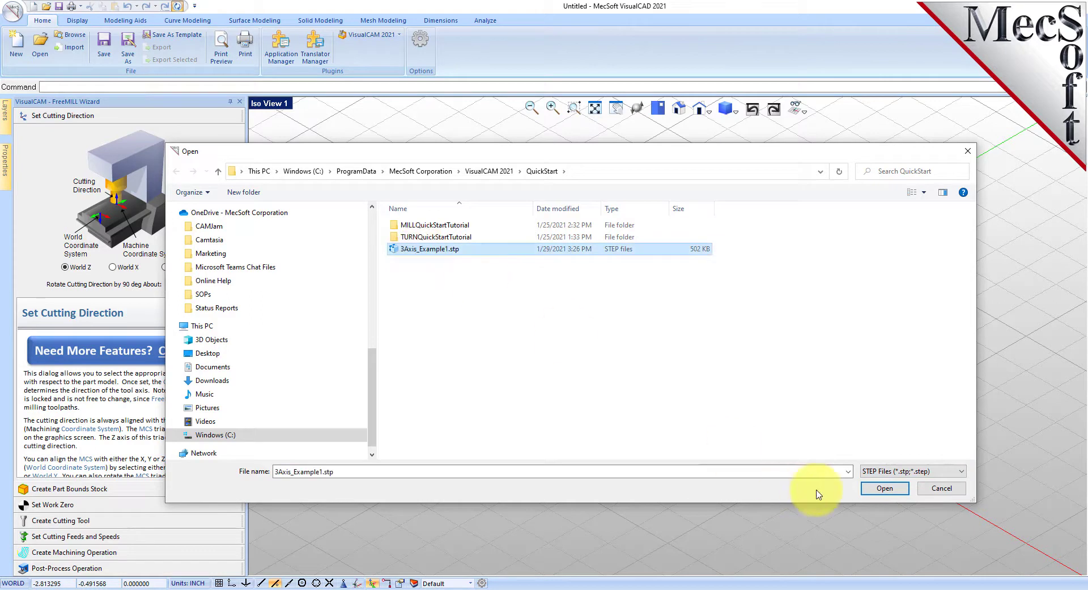
left_click(885, 488)
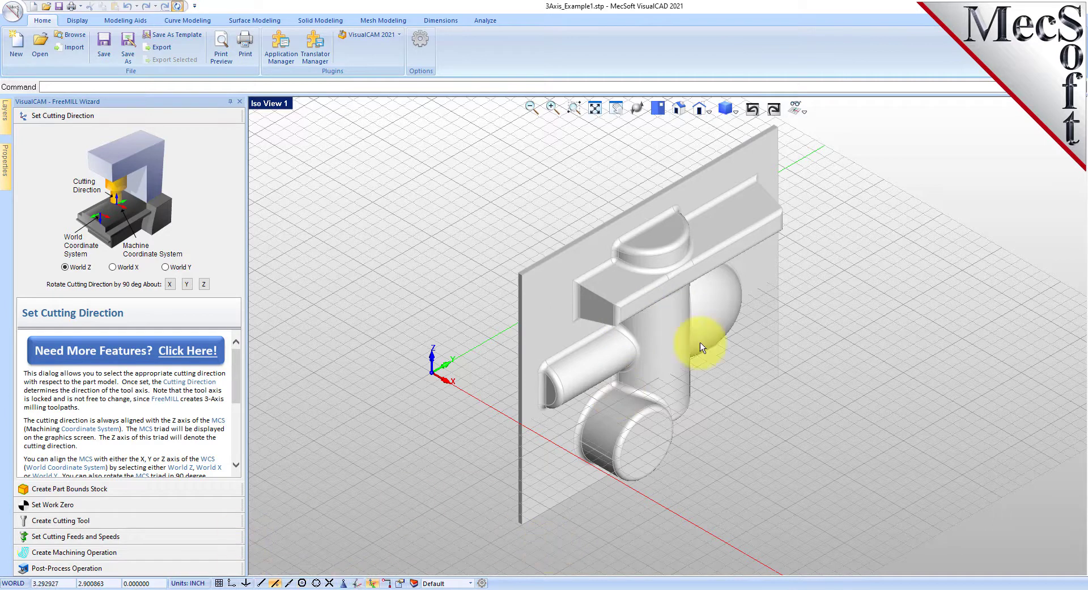
Select the part and rotate it 90° with the MCS triad so its base lies flat
left_click(675, 341)
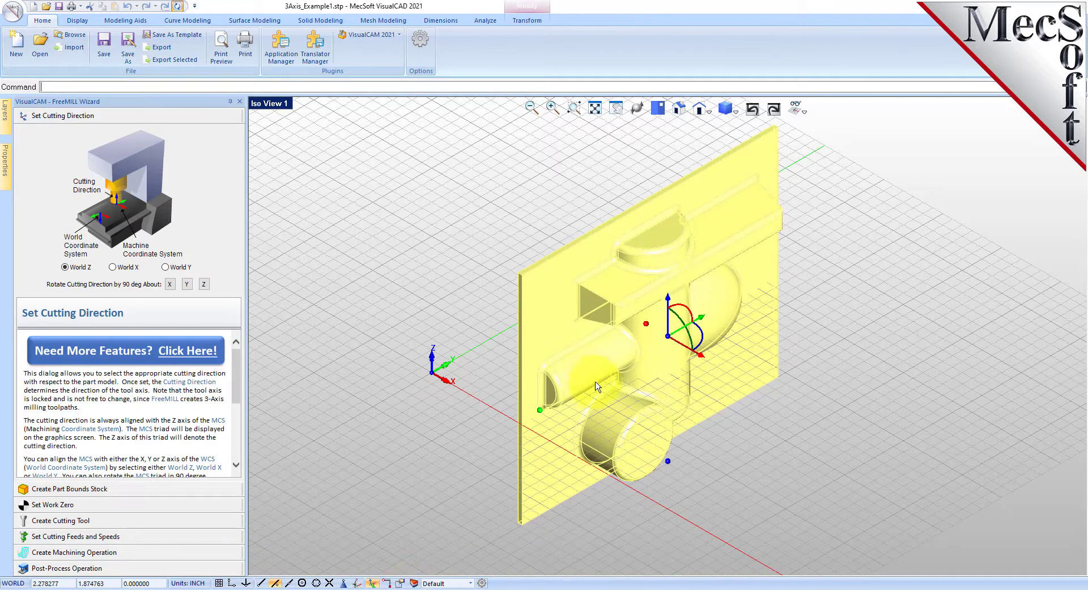
left_click(373, 583)
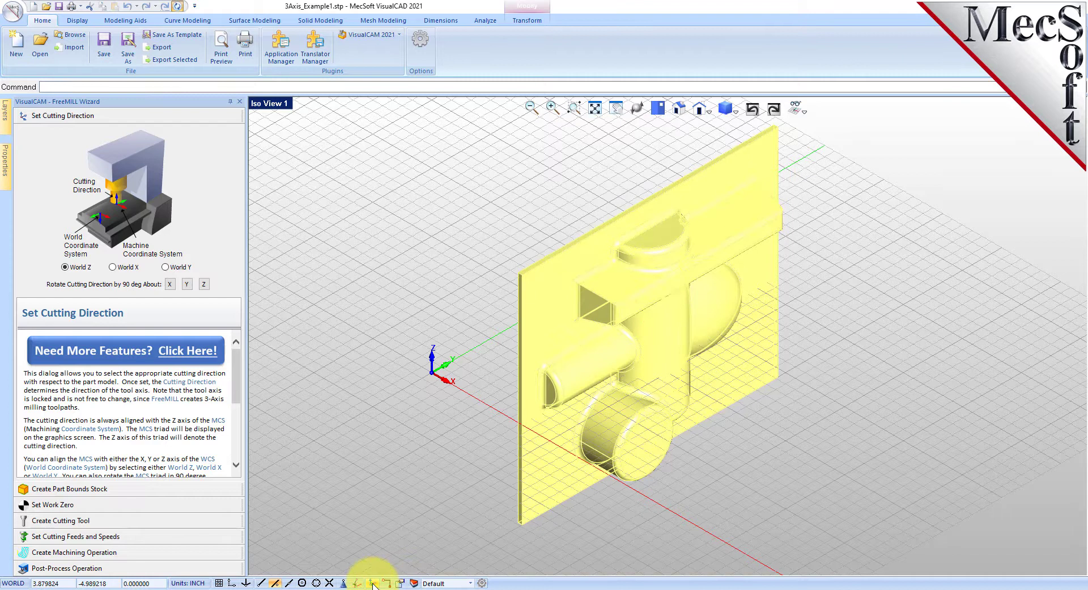
left_click(372, 582)
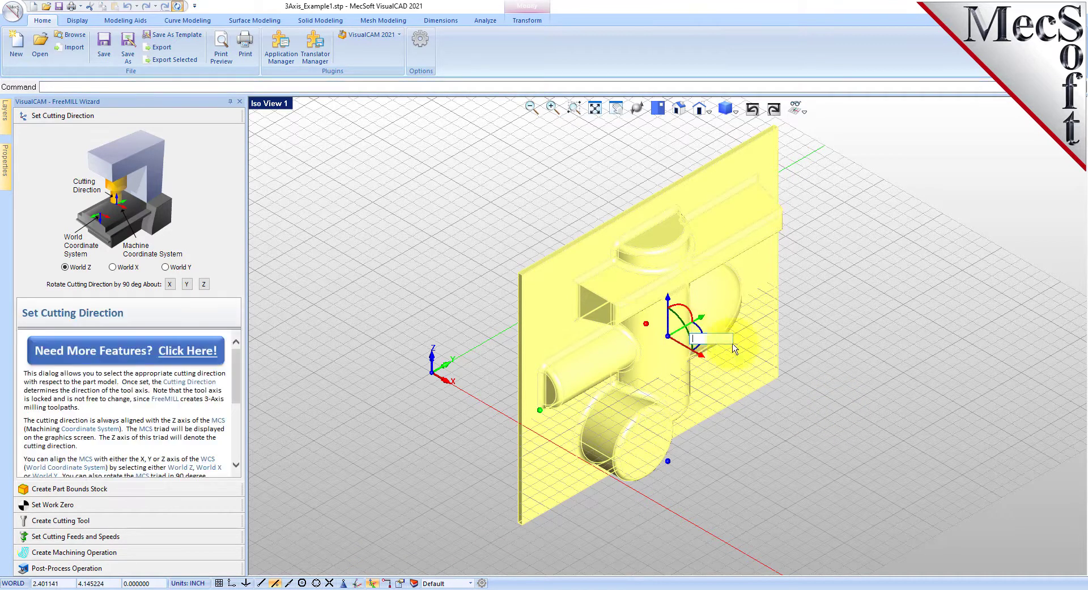
type("90")
key("Return")
Deselect the part, then zoom and orbit the view around the flattened part
left_click(431, 391)
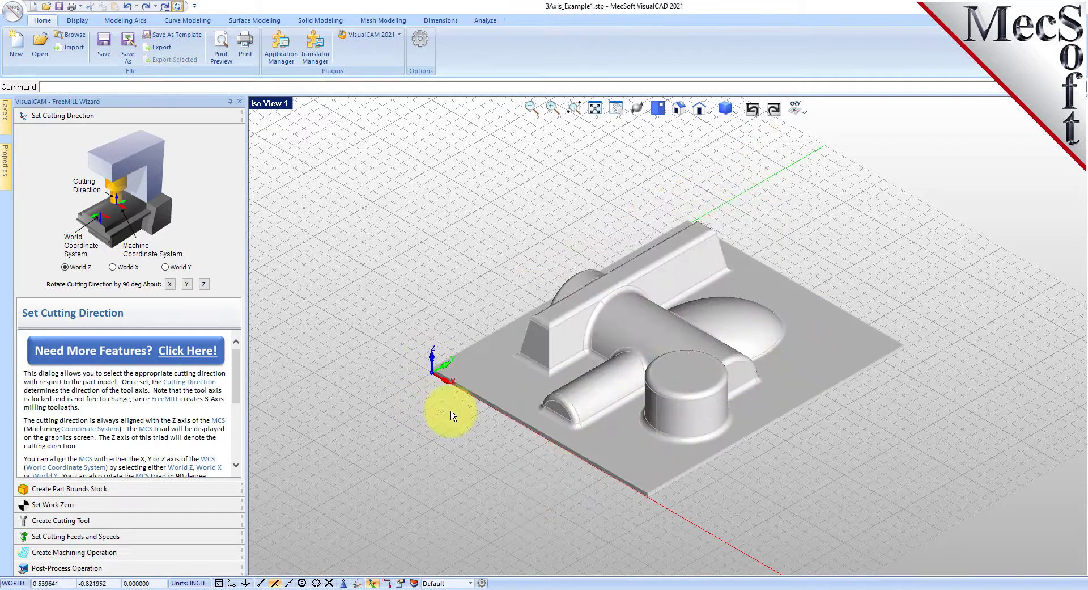
scroll(719, 388, "up", 3)
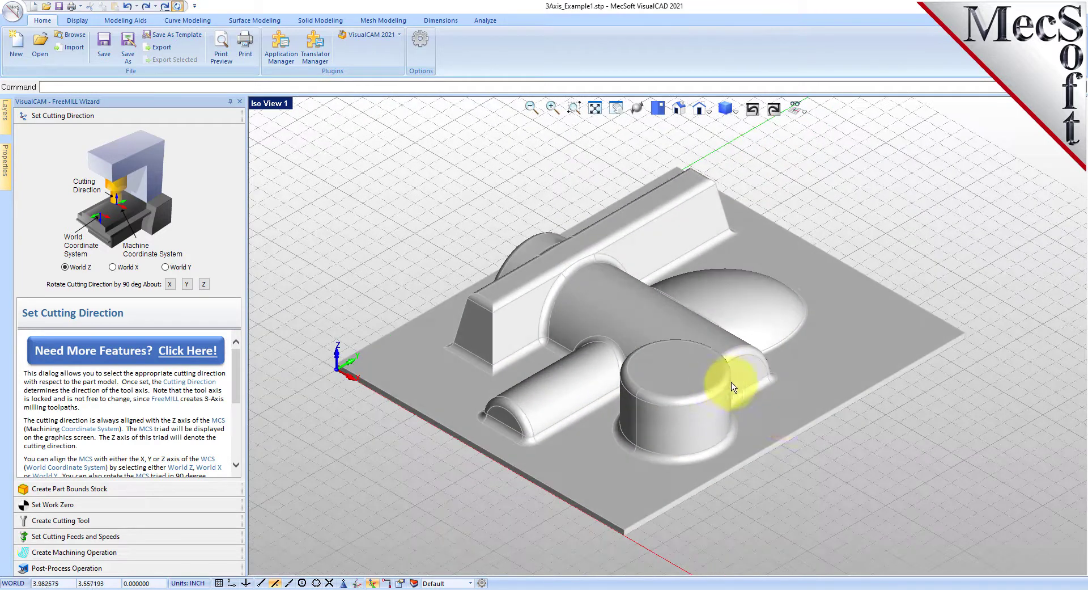
left_click(616, 108)
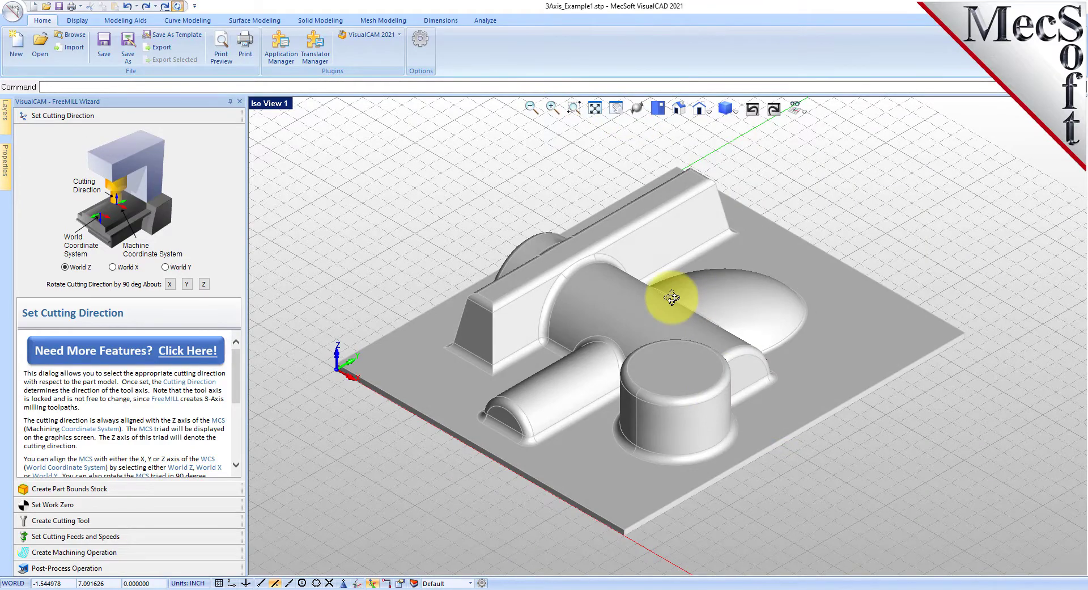
mouse_move(668, 296)
left_mouse_down()
mouse_move(675, 339)
mouse_move(678, 197)
mouse_move(680, 298)
left_mouse_up()
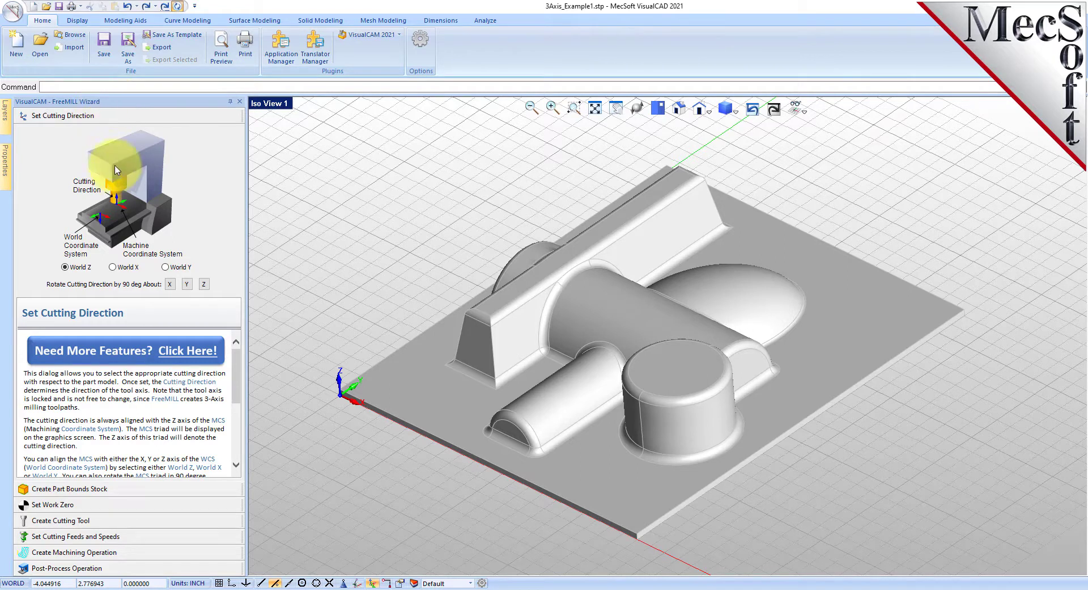
left_click(95, 490)
left_click(53, 504)
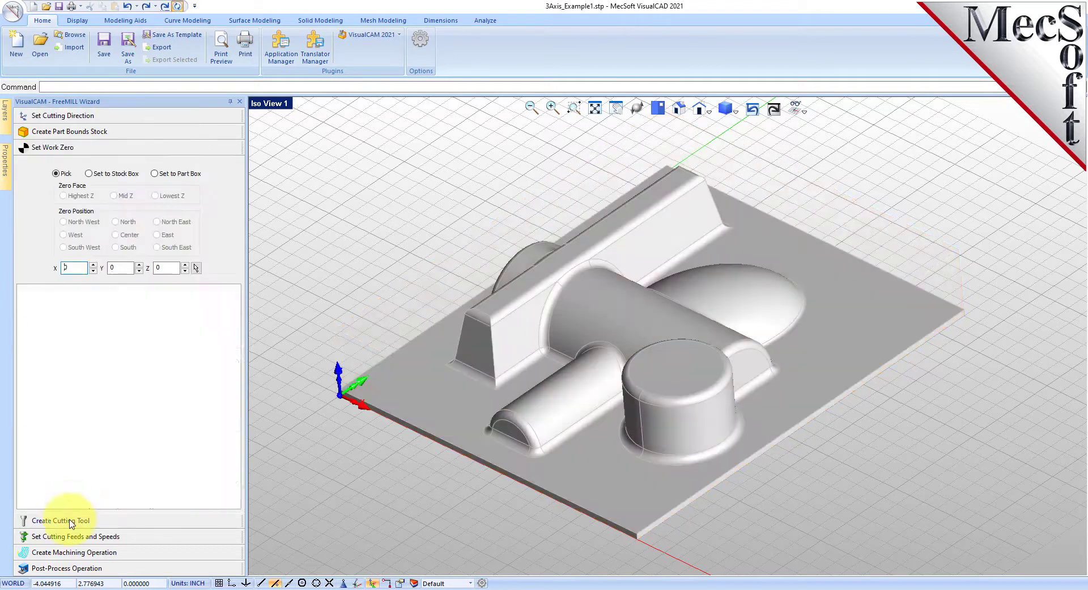
left_click(63, 520)
left_click(68, 536)
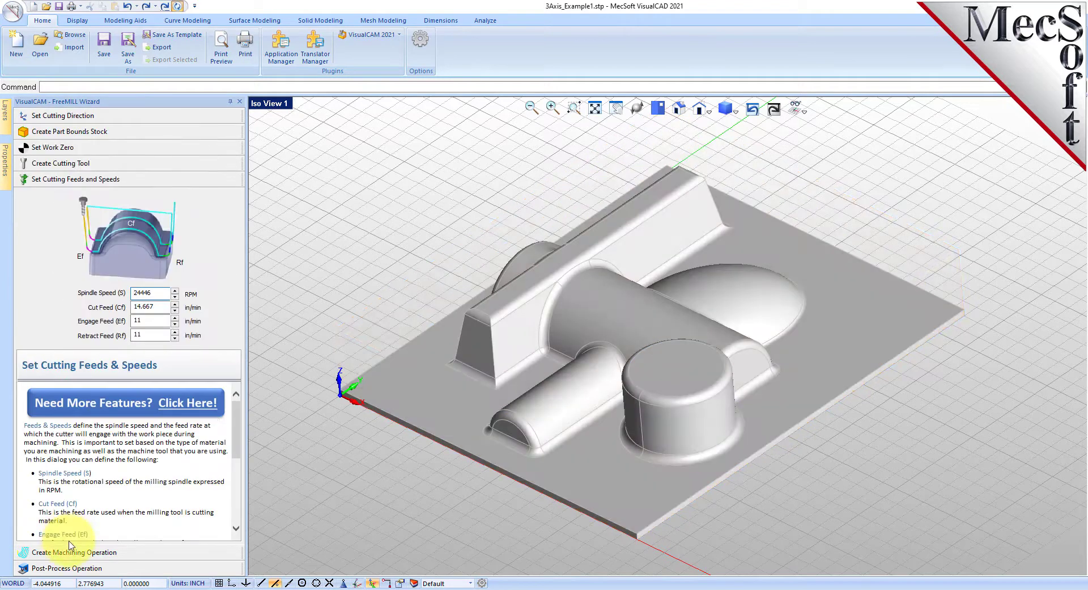
left_click(70, 551)
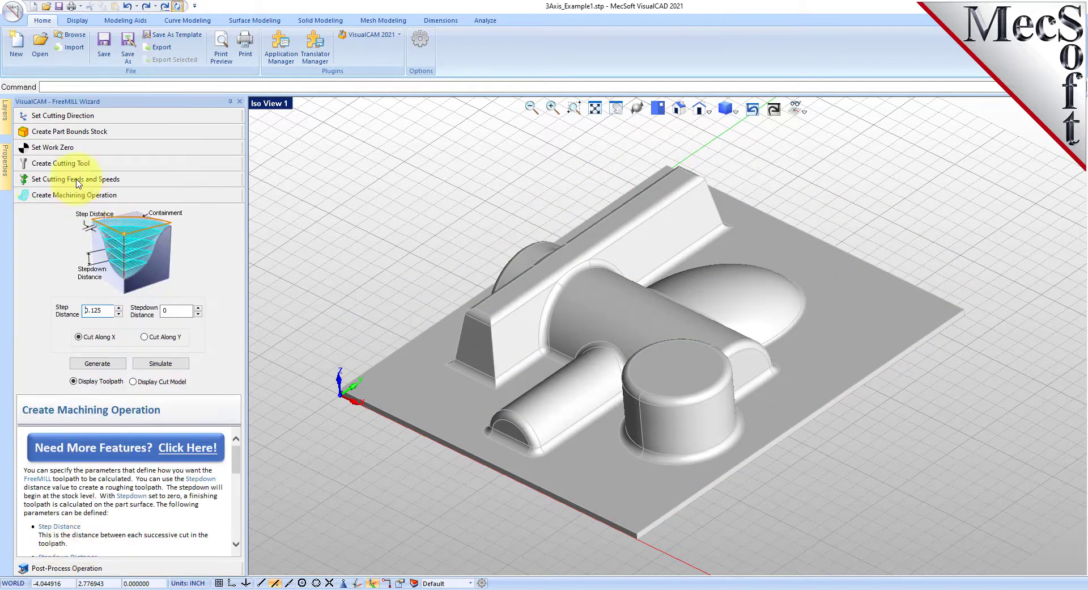
left_click(63, 115)
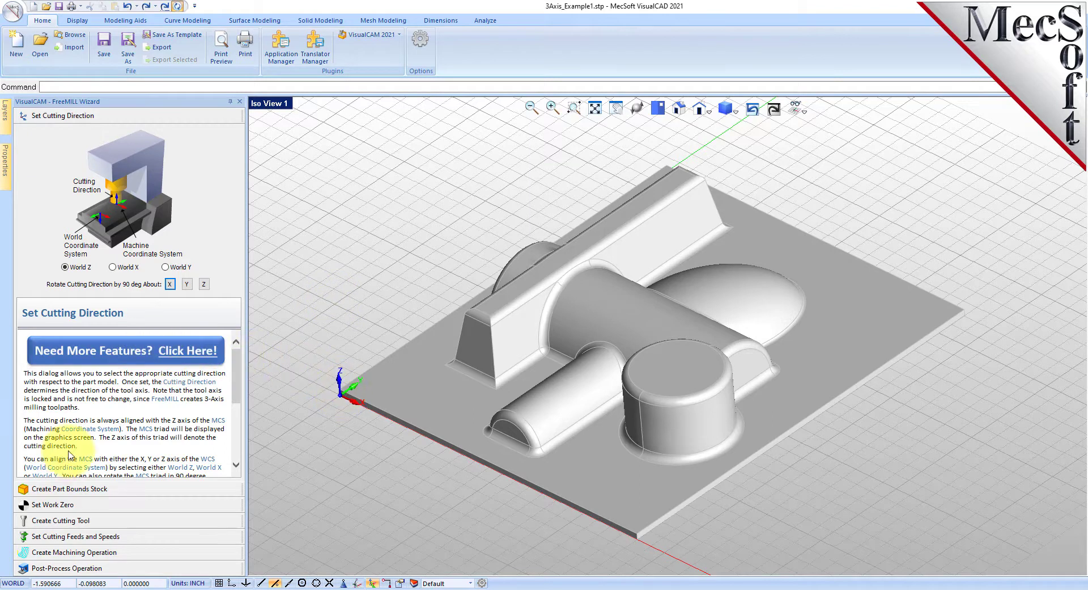
Create a stock box around the part with a 0.15 top offset
left_click(120, 489)
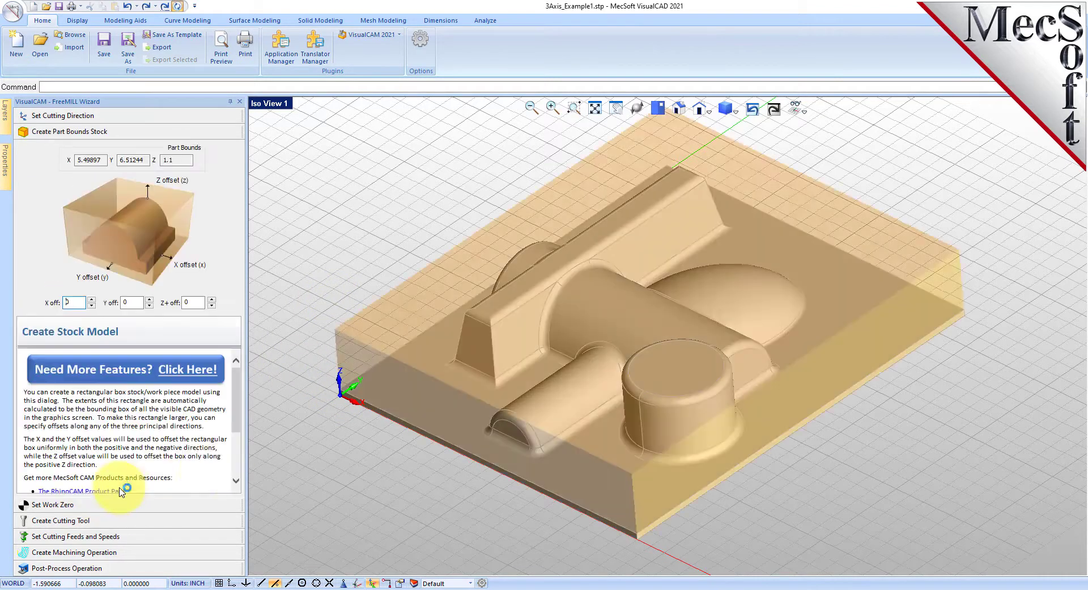
scroll(496, 354, "down", 1)
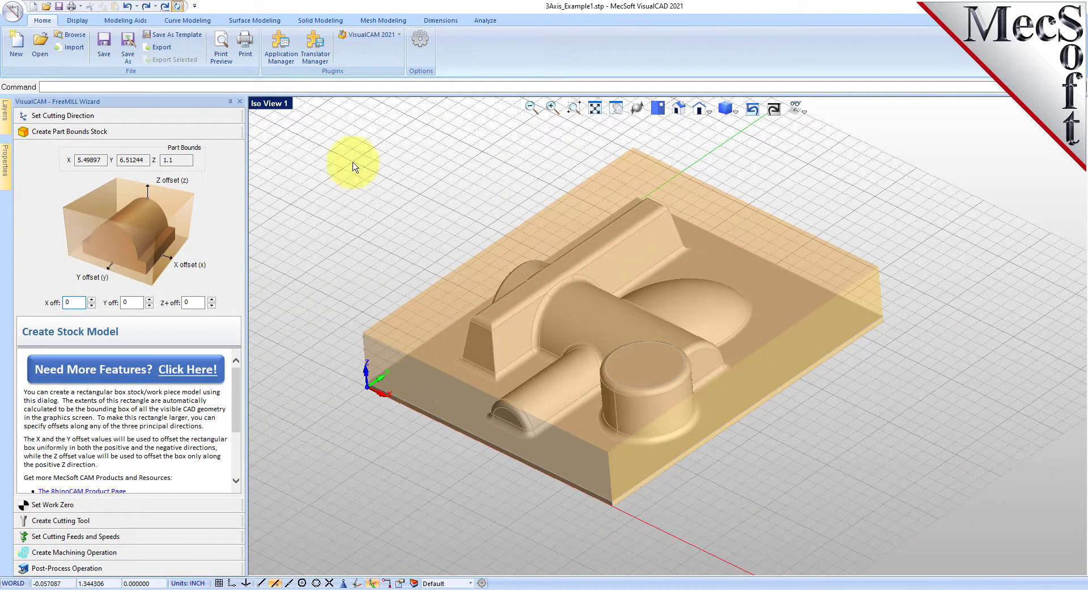
right_click(278, 104)
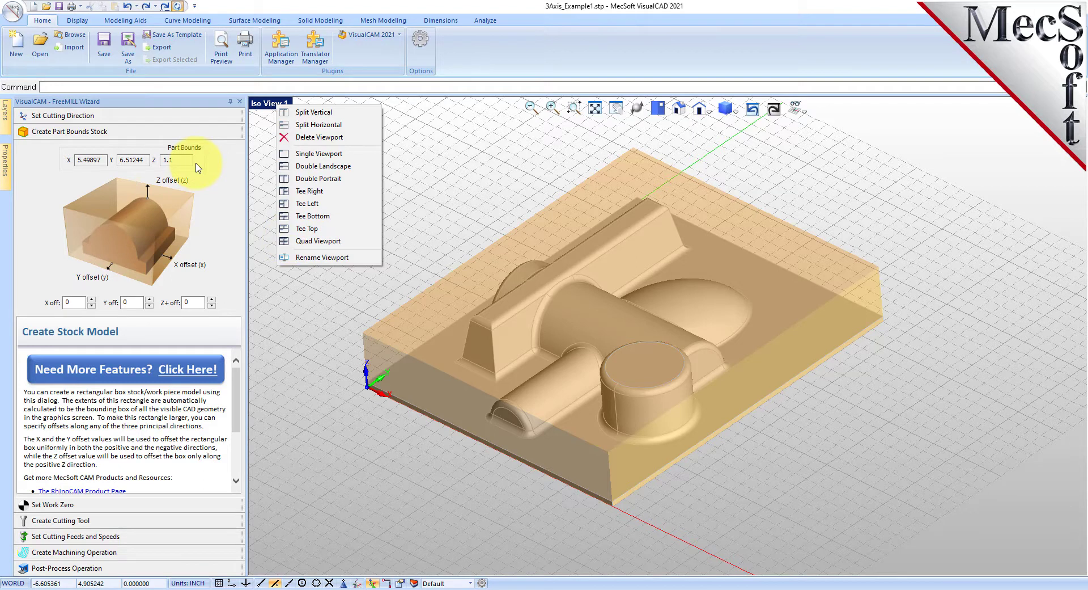
left_click(201, 305)
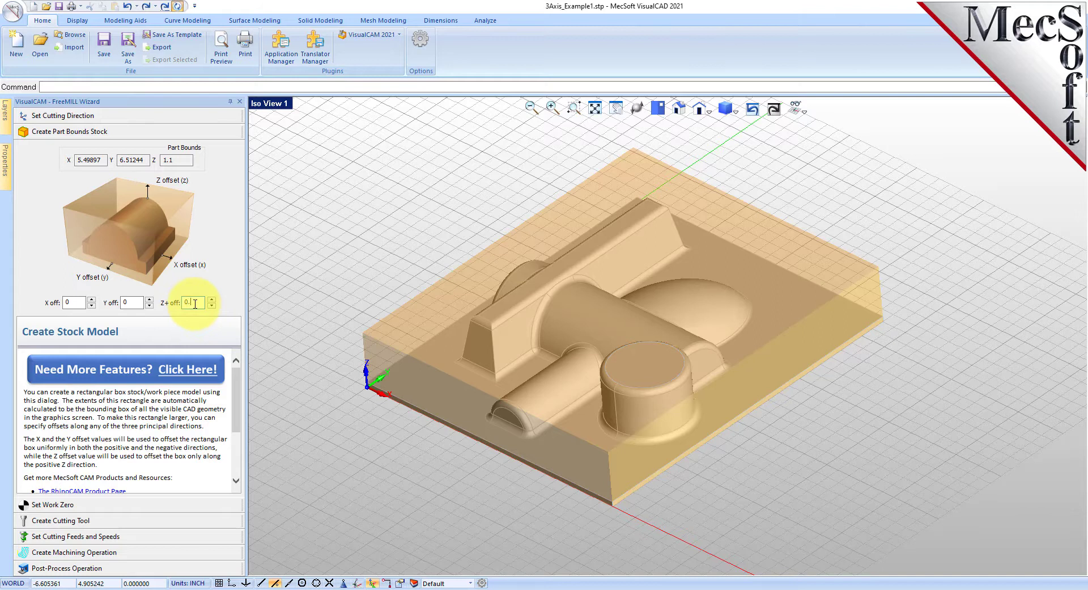
type(".15")
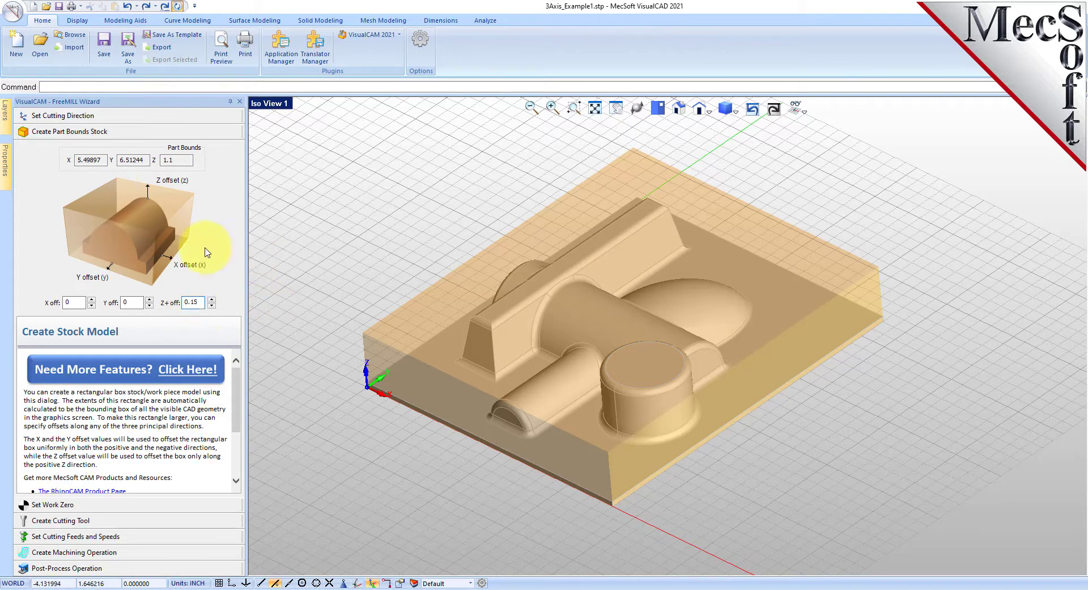
left_click(135, 302)
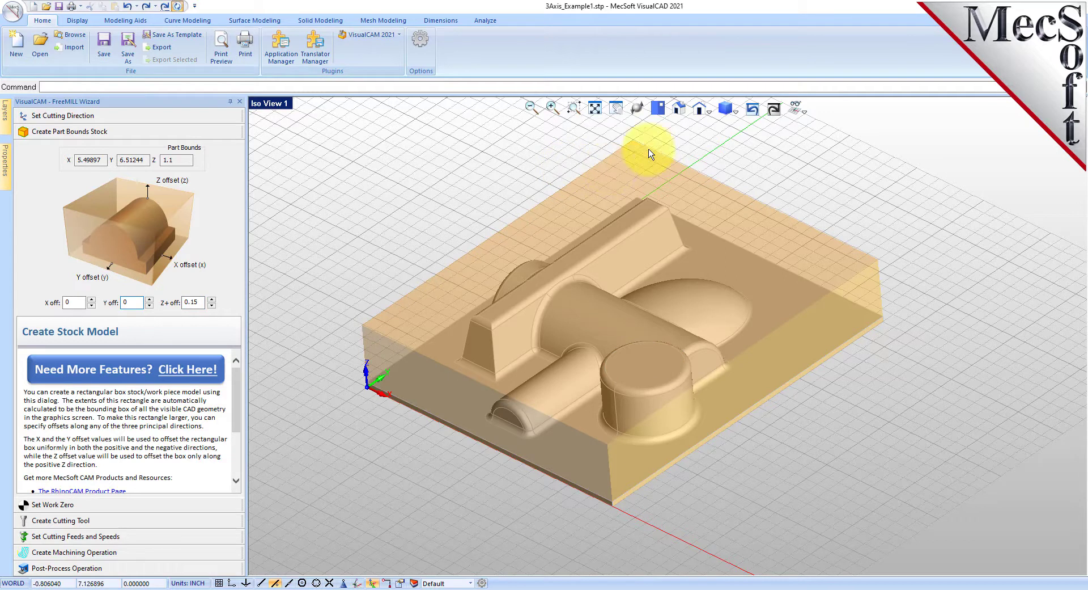
Inspect the part and stock in Front view, then switch to Isometric view
left_click(706, 109)
left_click(723, 154)
scroll(737, 335, "up", 5)
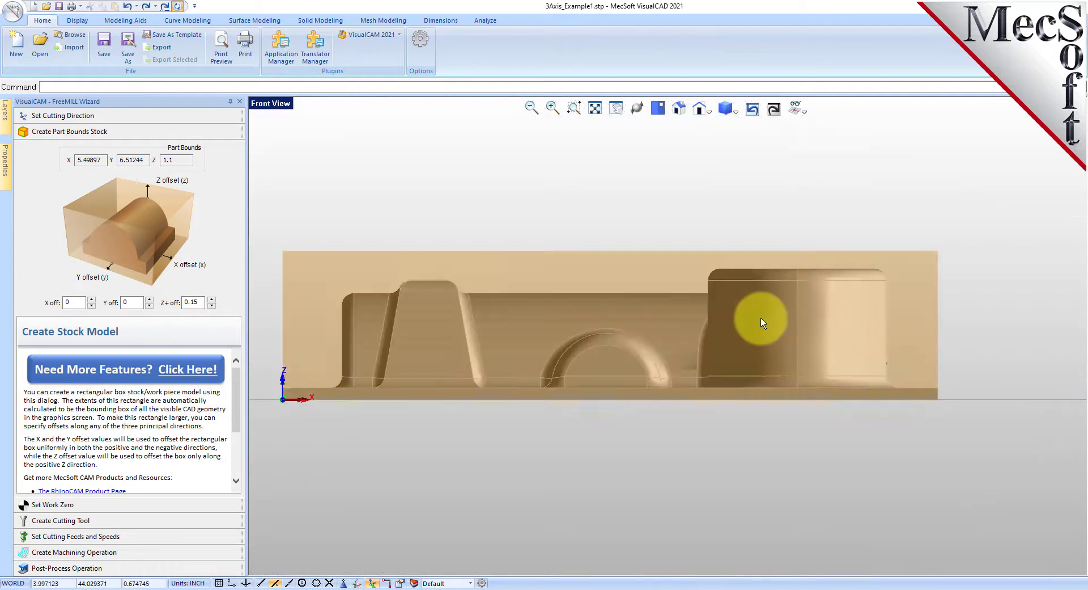
left_click(679, 109)
Switch to a Quad Viewport layout with enlarged iso and top panes, and open Set Work Zero
left_click(273, 103)
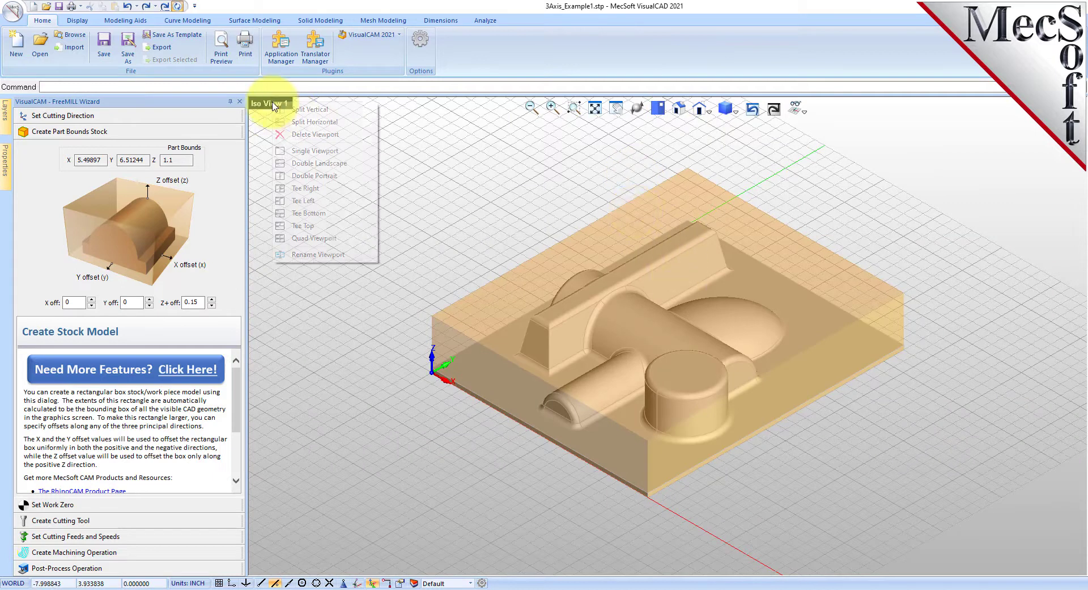
left_click(295, 242)
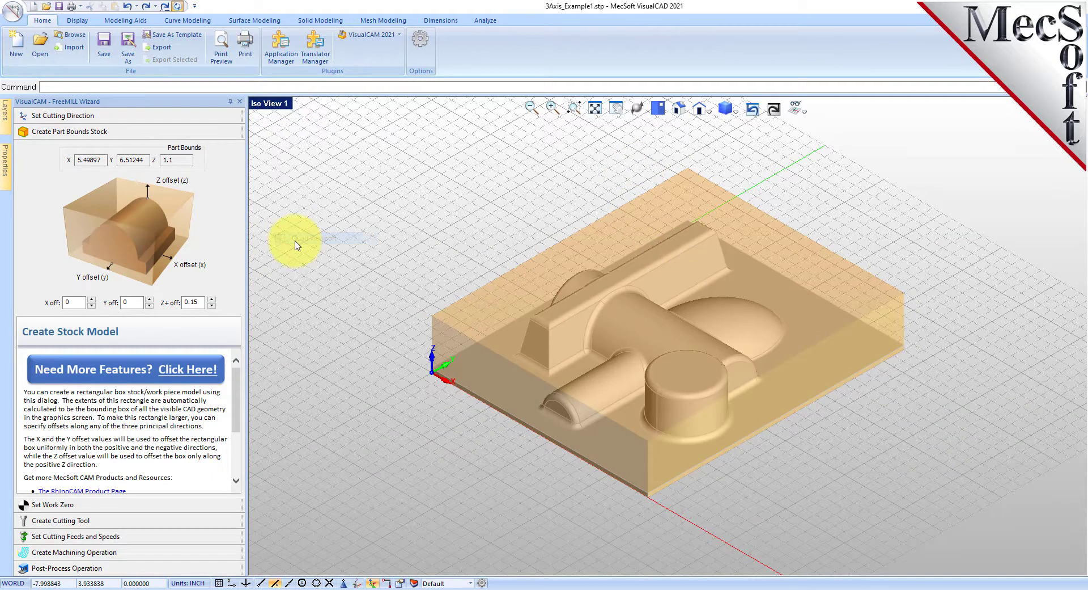
scroll(875, 462, "up", 4)
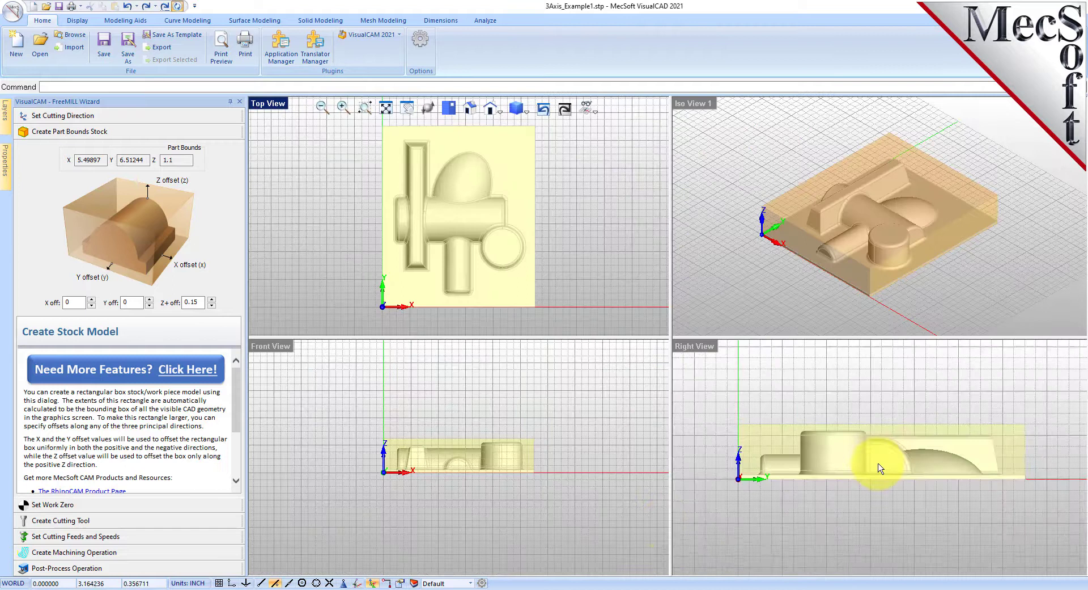
scroll(473, 440, "up", 4)
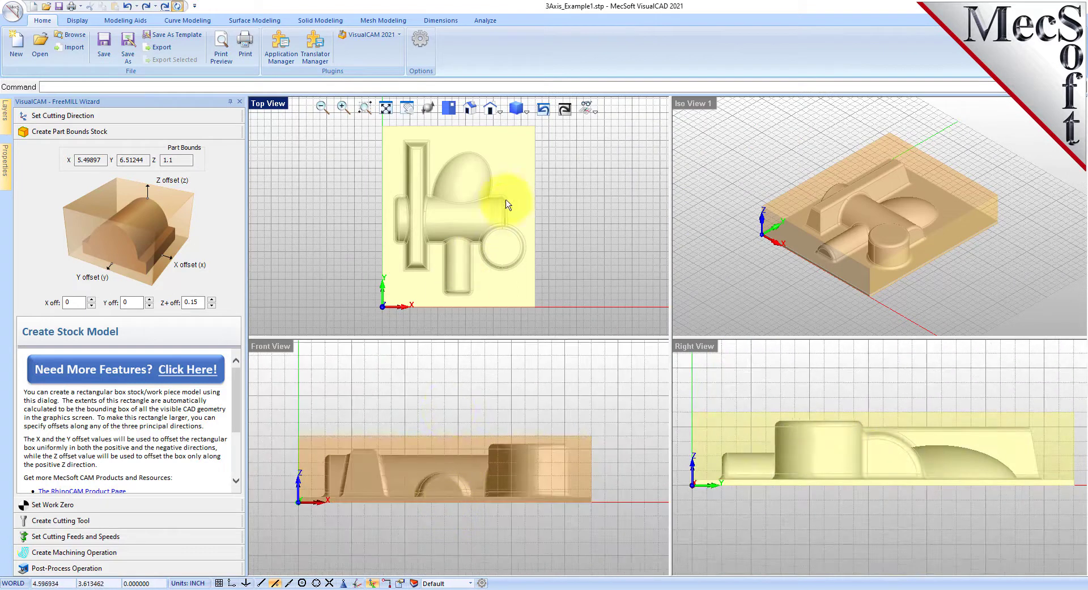
scroll(879, 211, "up", 2)
scroll(879, 211, "up", 2)
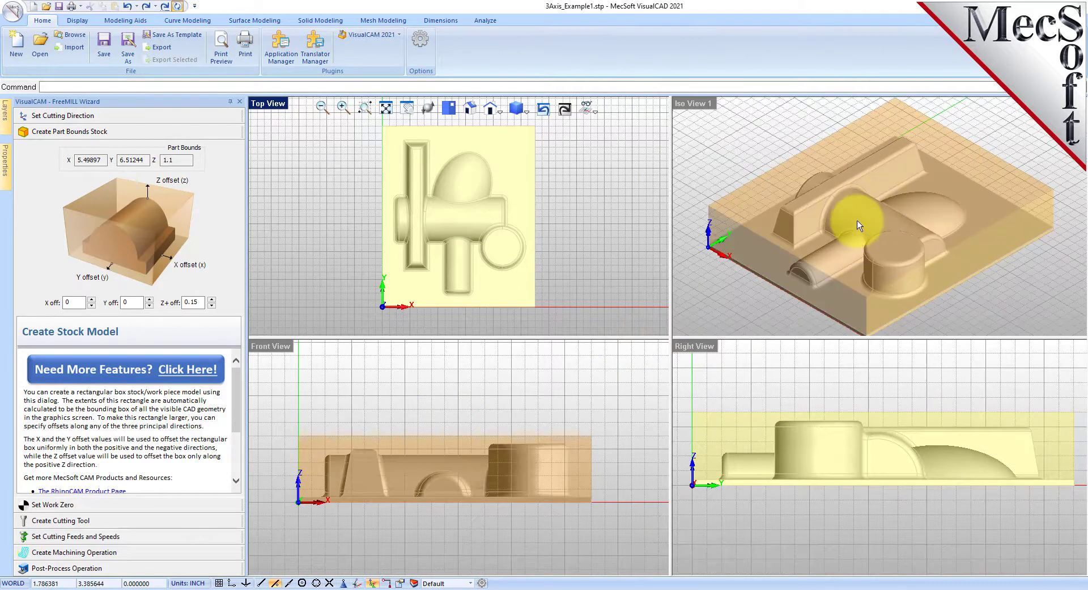
left_click_drag(855, 335, 850, 452)
left_click_drag(534, 340, 539, 450)
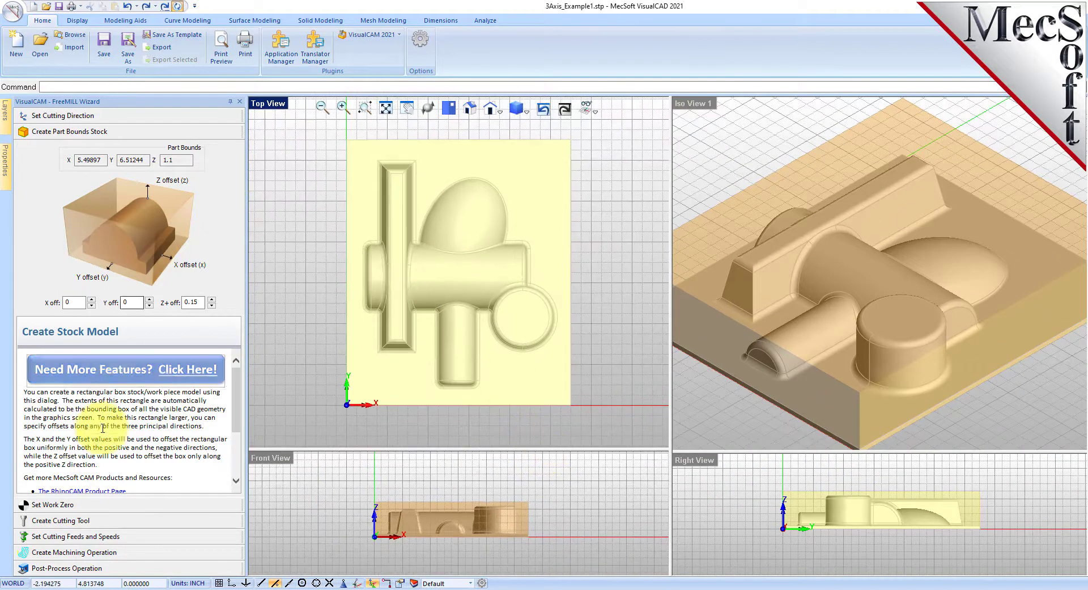
left_click(53, 504)
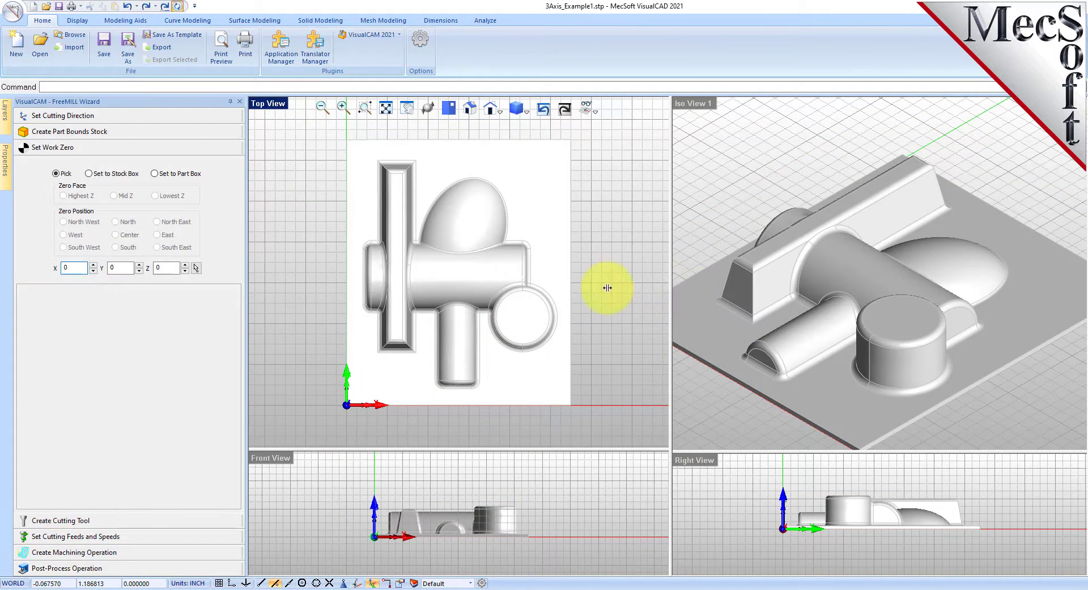
Base the work zero on the stock box, settling on Highest Z and the South West corner
left_click_drag(607, 287, 561, 296)
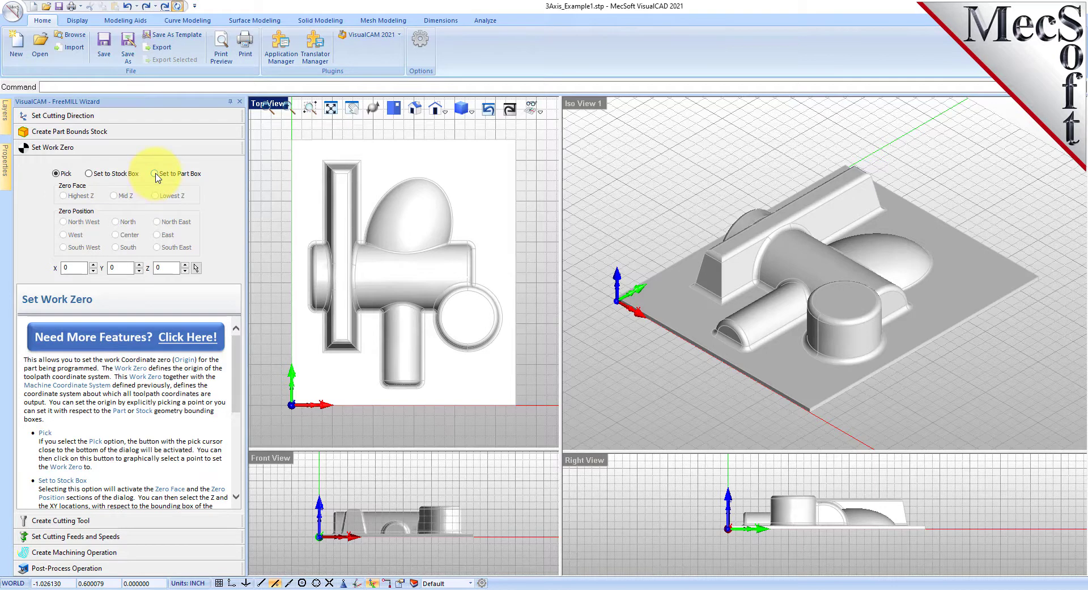
left_click(89, 174)
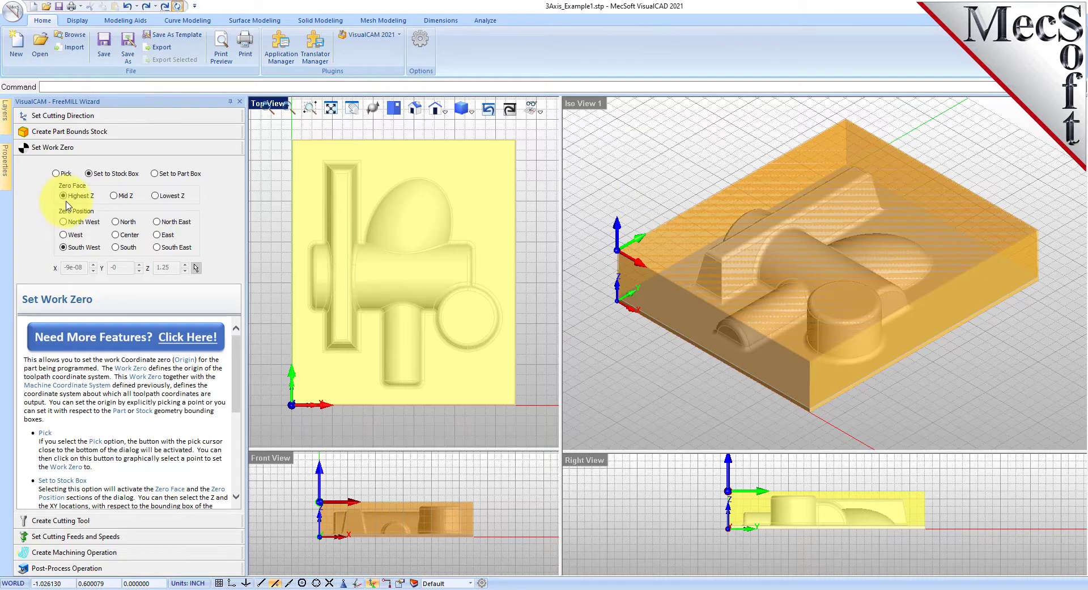
left_click(122, 197)
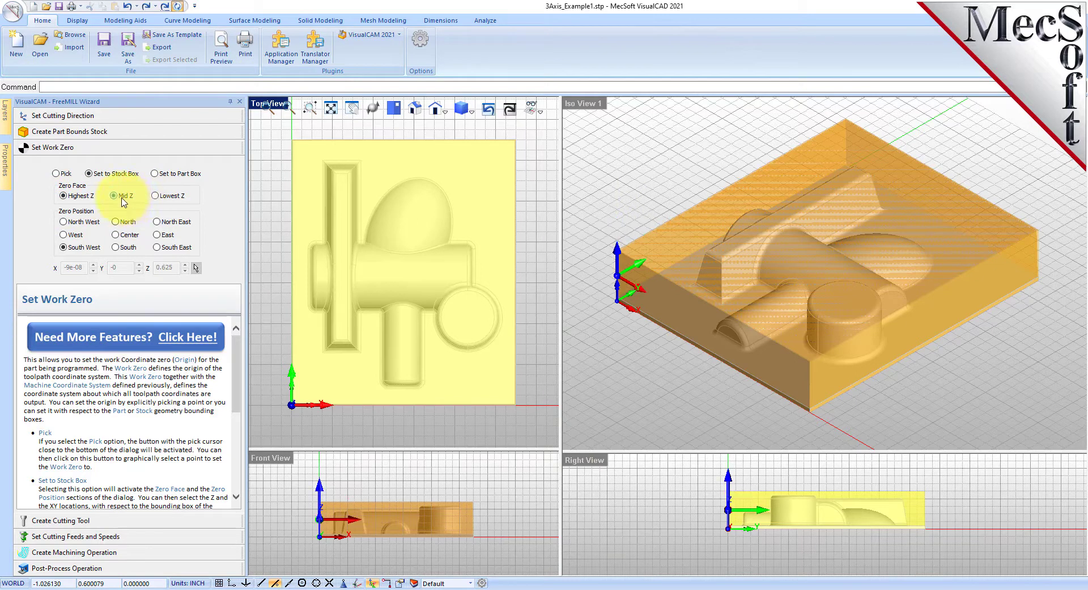
left_click(166, 196)
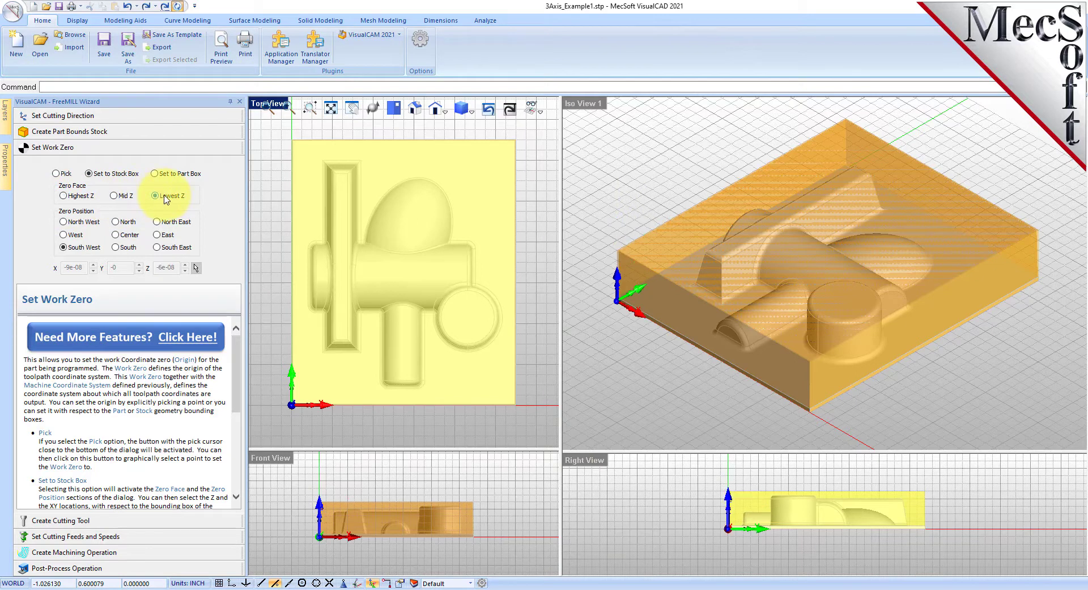
left_click(64, 196)
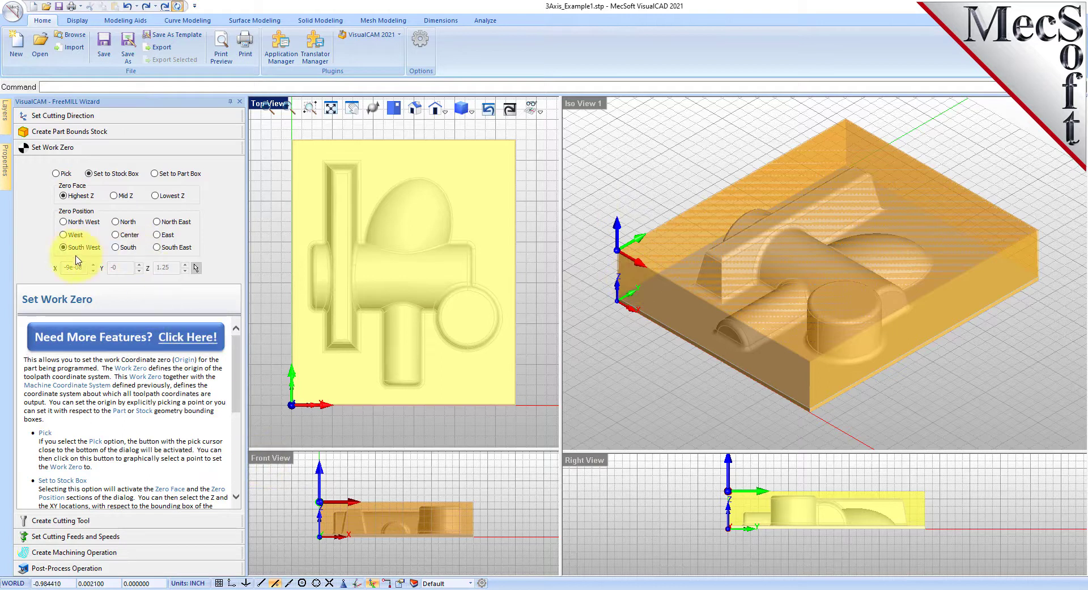
left_click(64, 221)
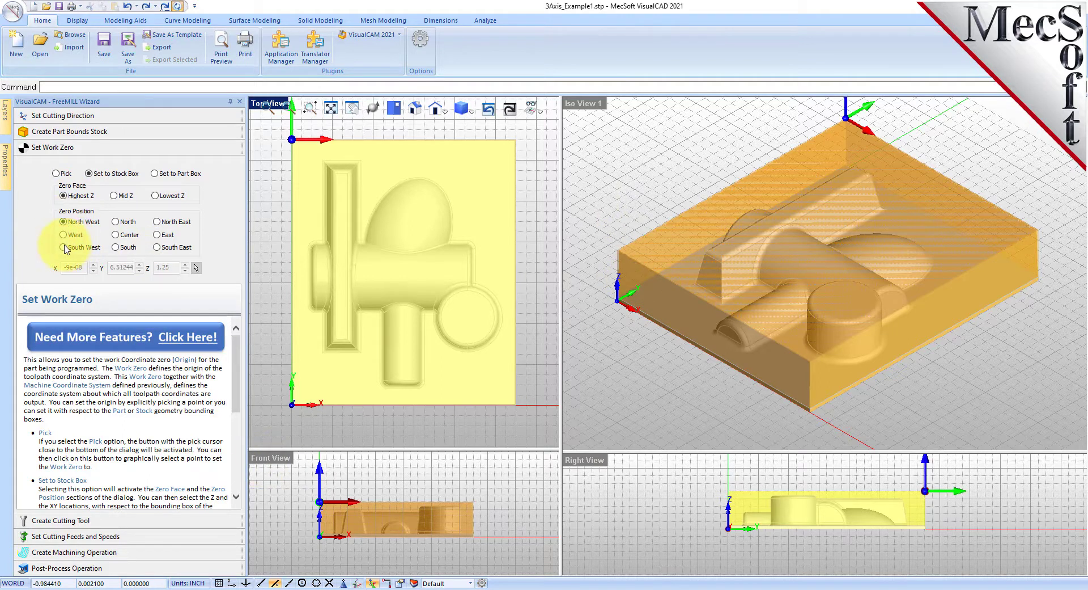
left_click(63, 247)
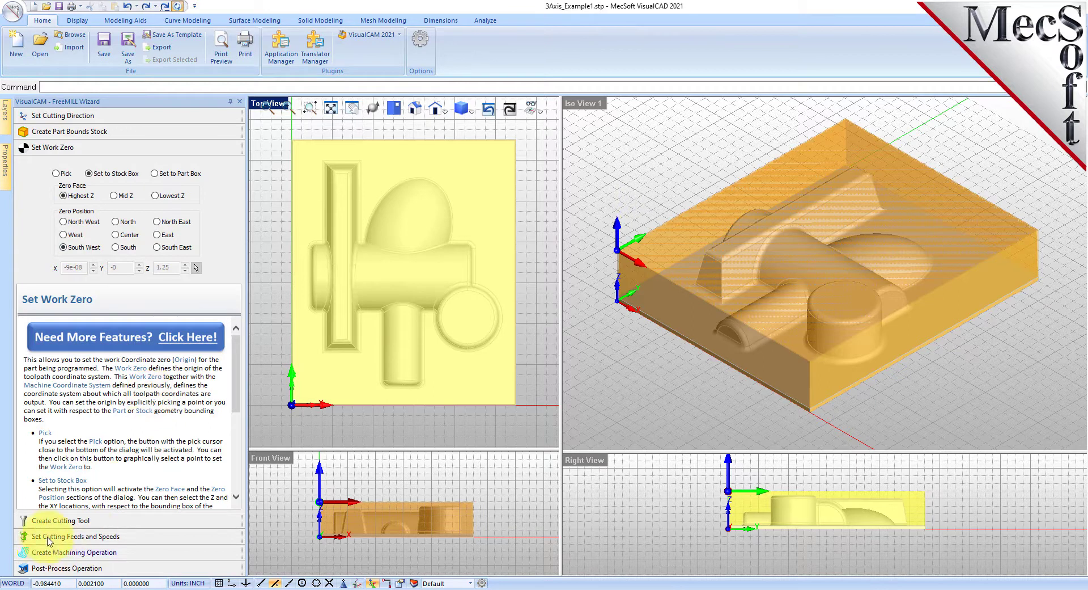
Define a Flat Mill cutter with 0.75 diameter, 4 flute length and 5 tool length
left_click(88, 520)
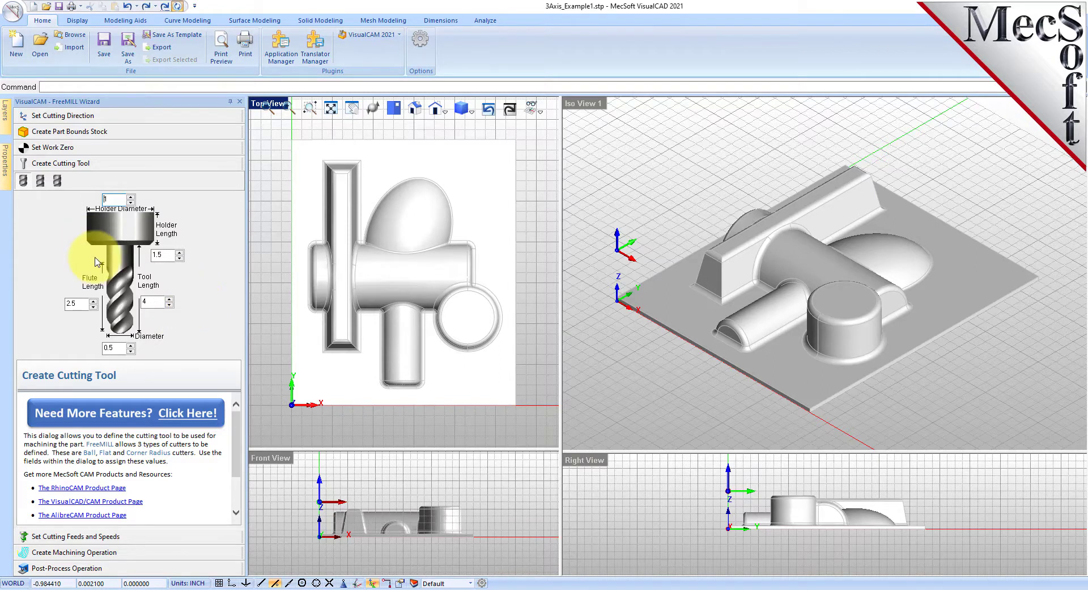
left_click(39, 184)
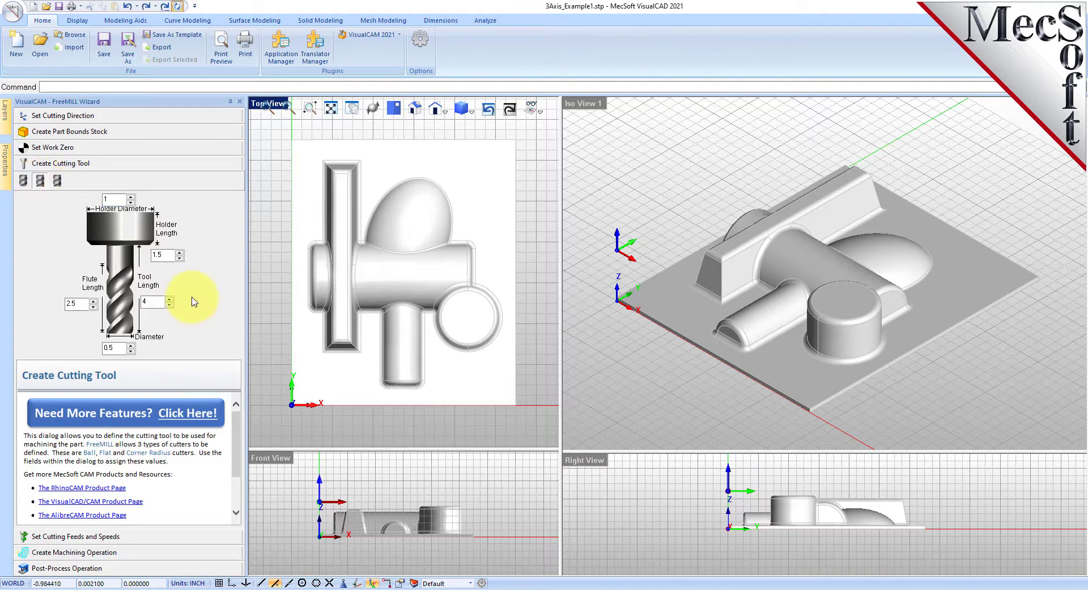
left_click(111, 348)
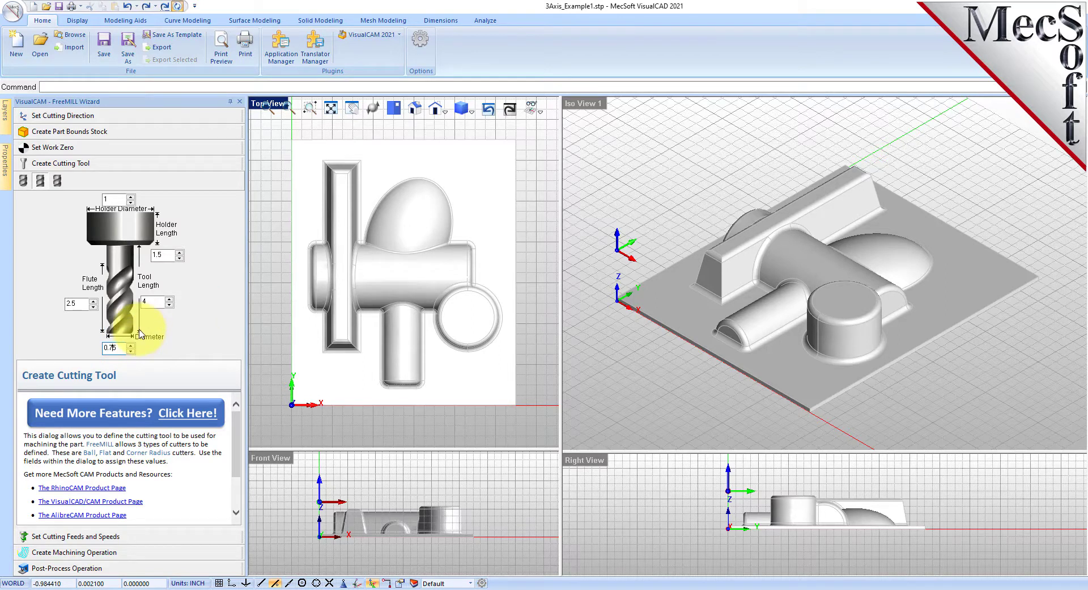
left_click_drag(75, 303, 49, 303)
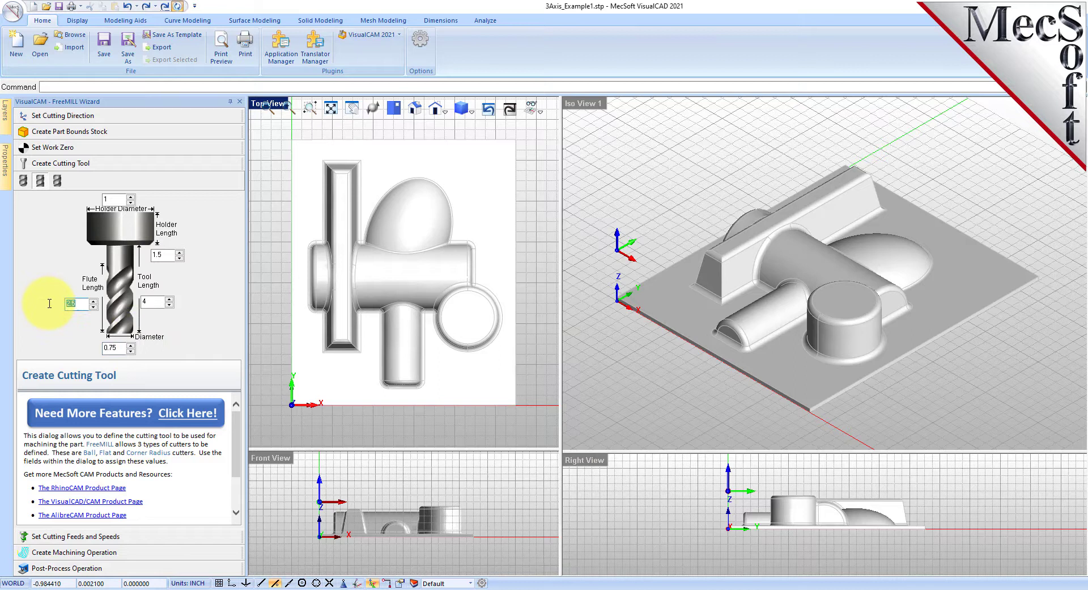
type("4")
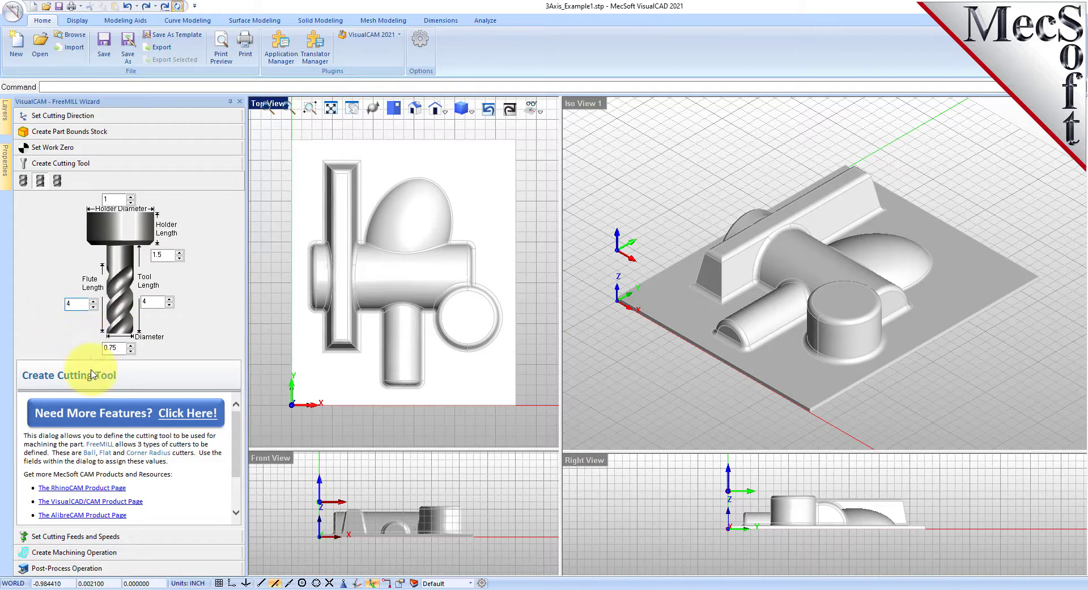
left_click_drag(147, 301, 123, 301)
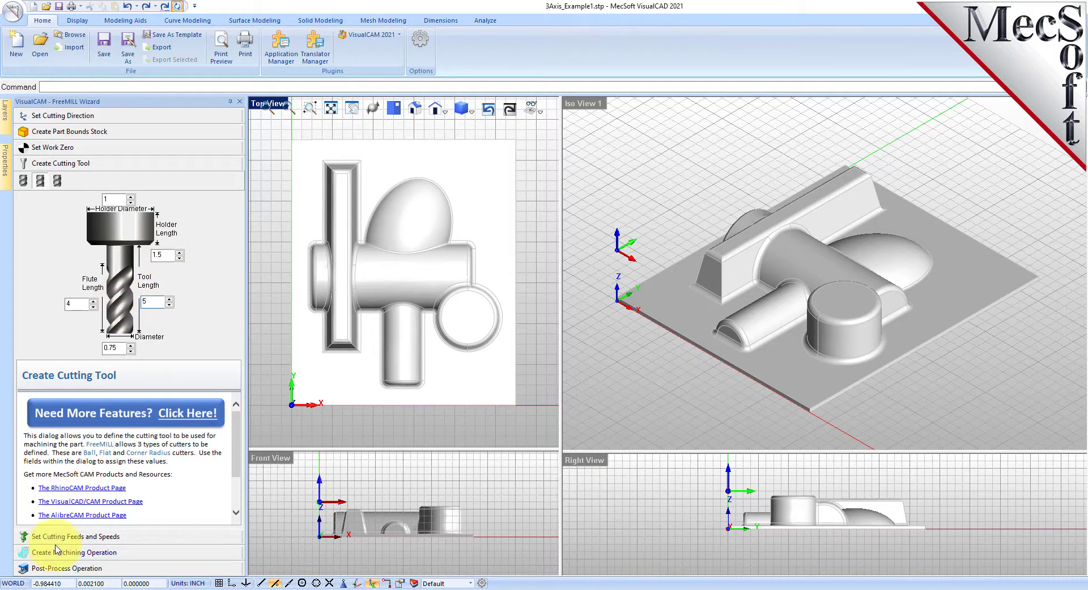
Enter spindle speed 10000, cut feed 50, engage feed 30 and retract feed 30
left_click(76, 535)
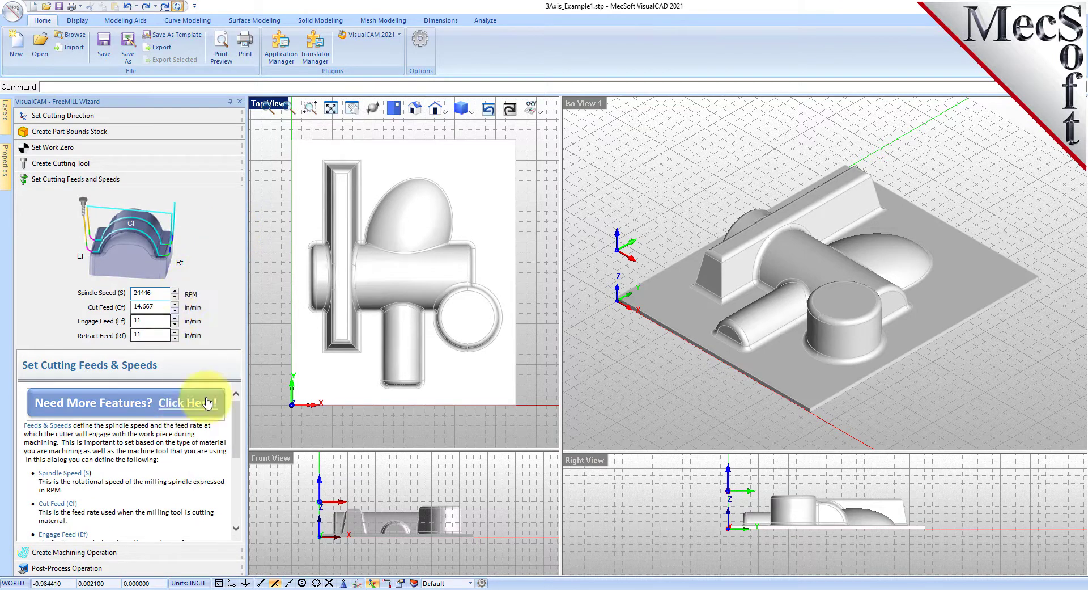
left_click_drag(152, 292, 114, 293)
type("1")
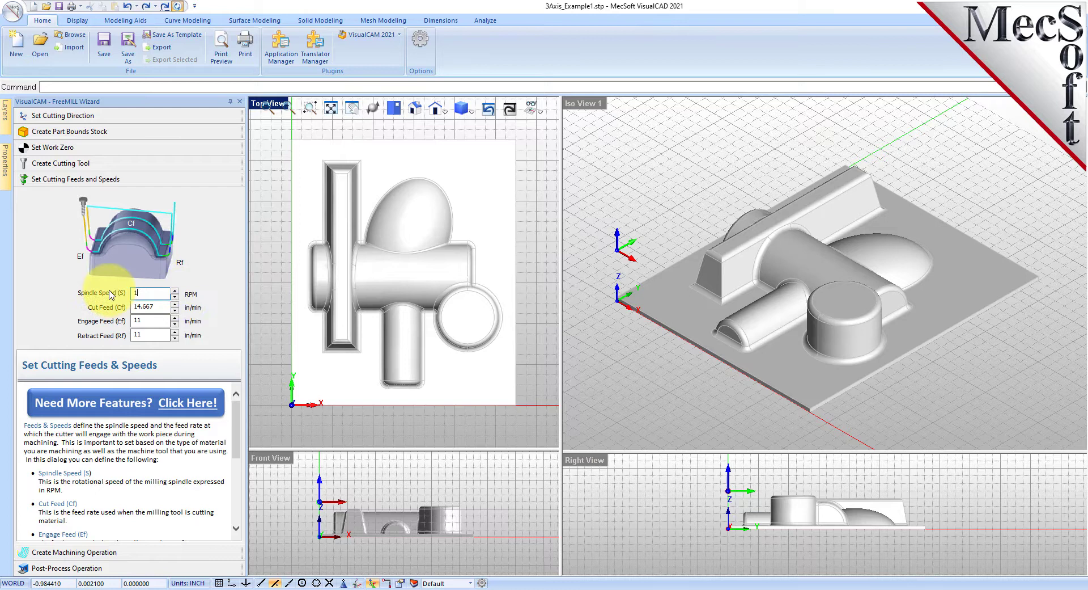
type("0000")
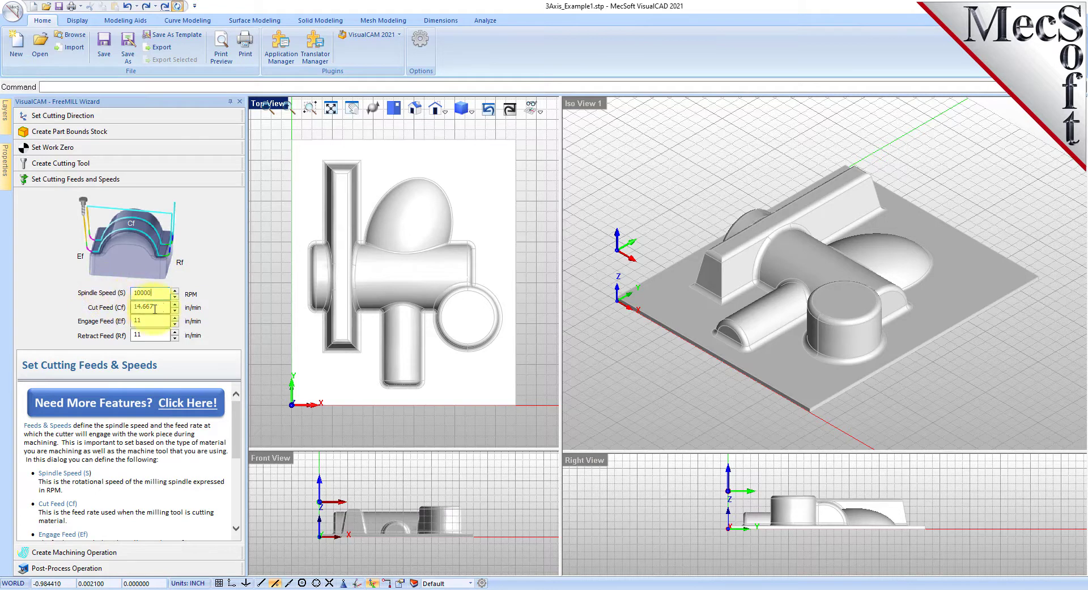
key("Tab")
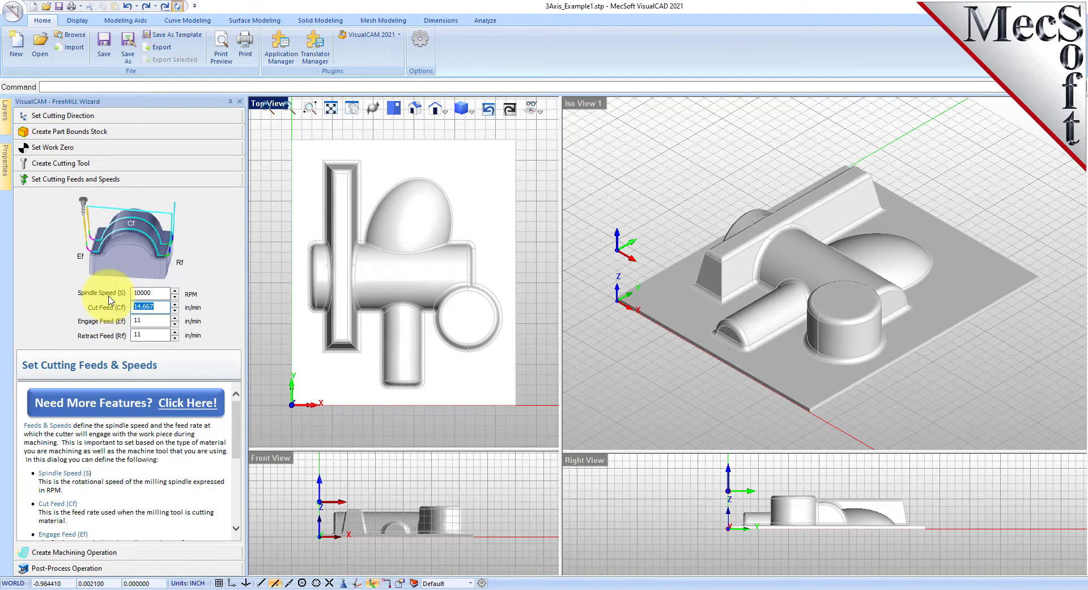
type("50")
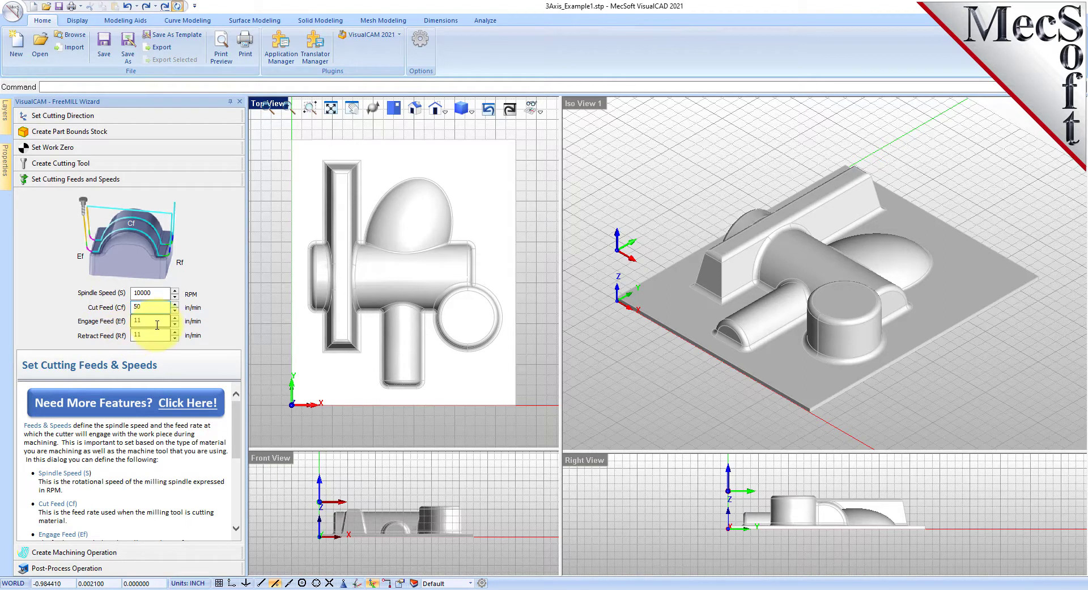
key("Tab")
type("30")
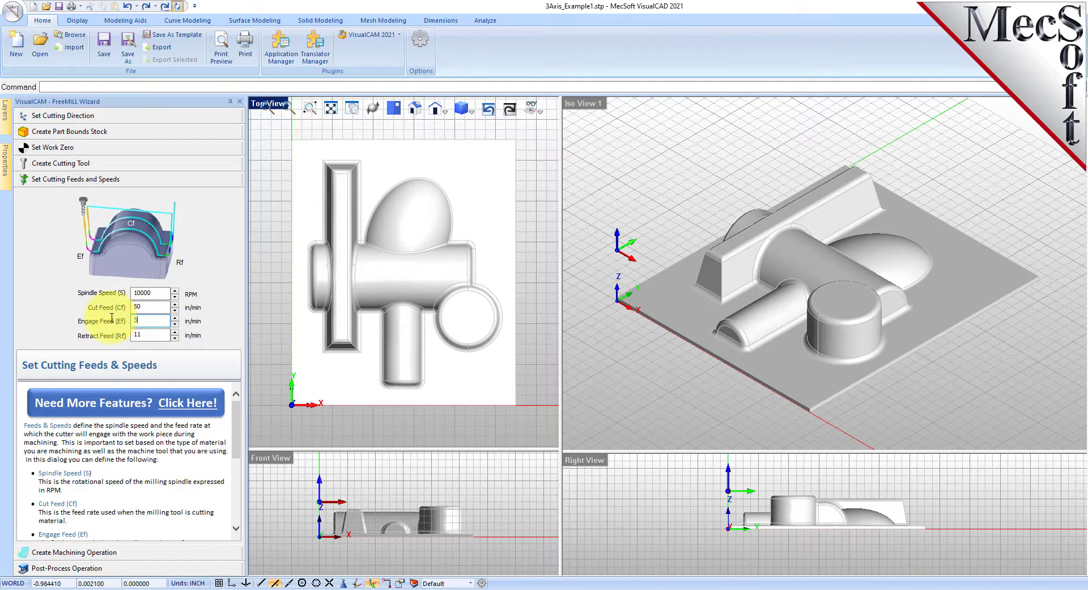
key("Tab")
type("30")
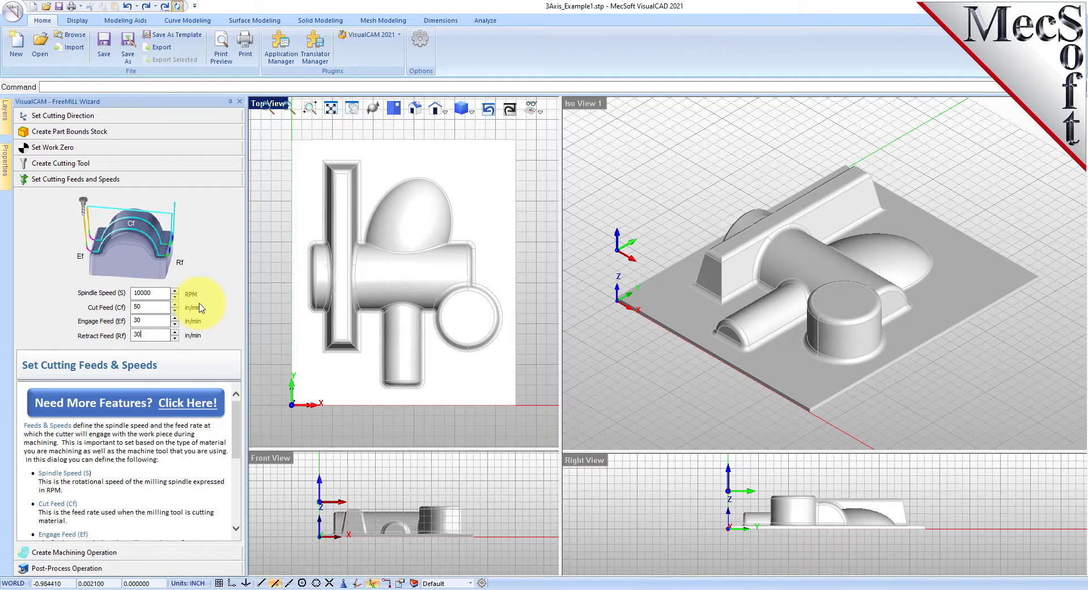
In the machining operation, set Step Distance 0.375 and Stepdown Distance 0.5
left_click(105, 552)
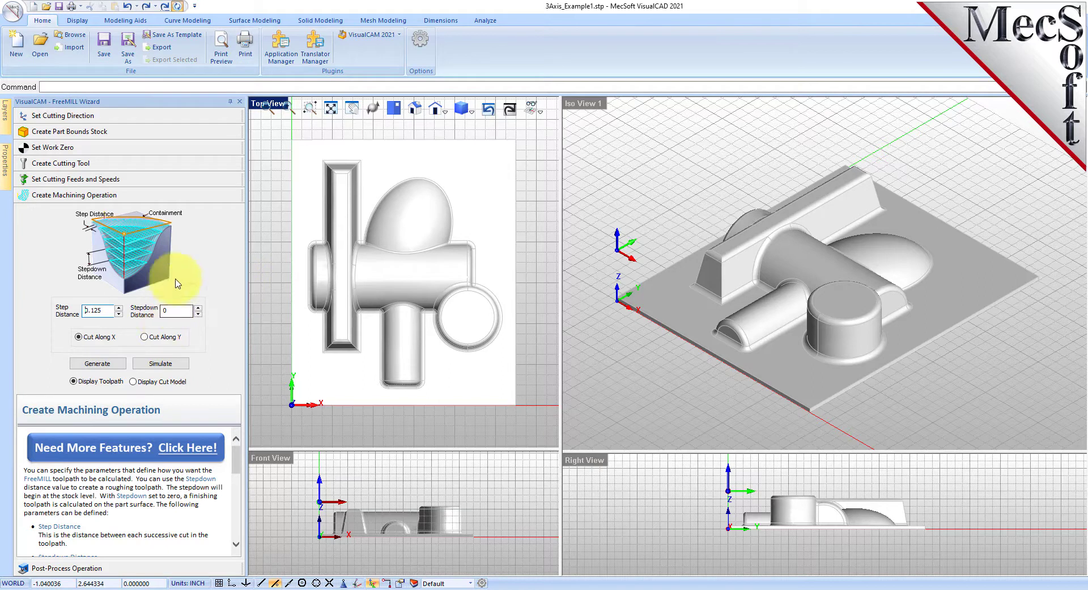
left_click_drag(108, 311, 72, 310)
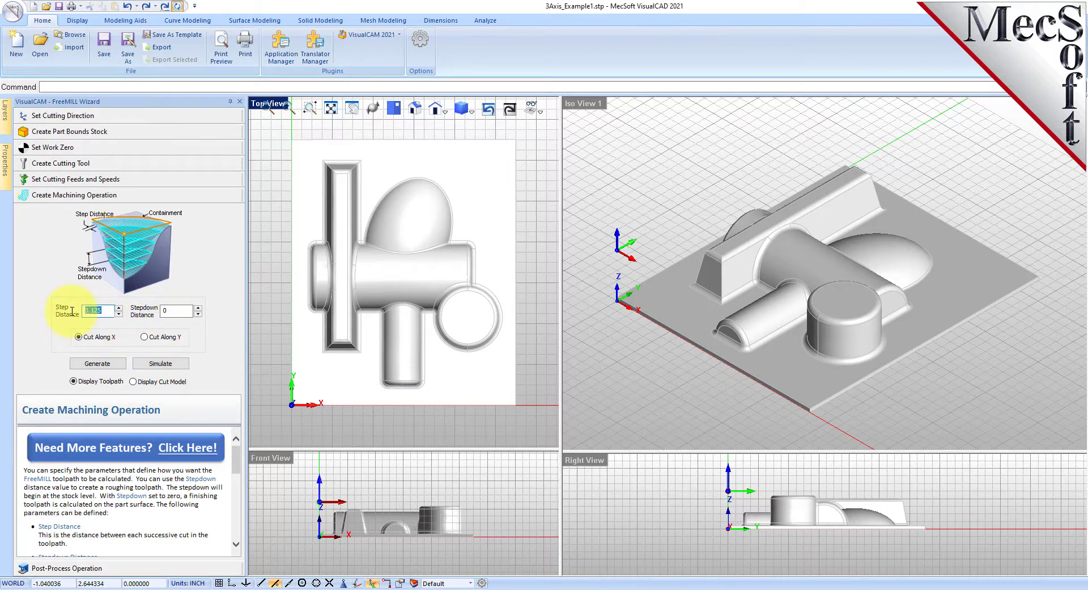
type("0.375")
left_click(182, 311)
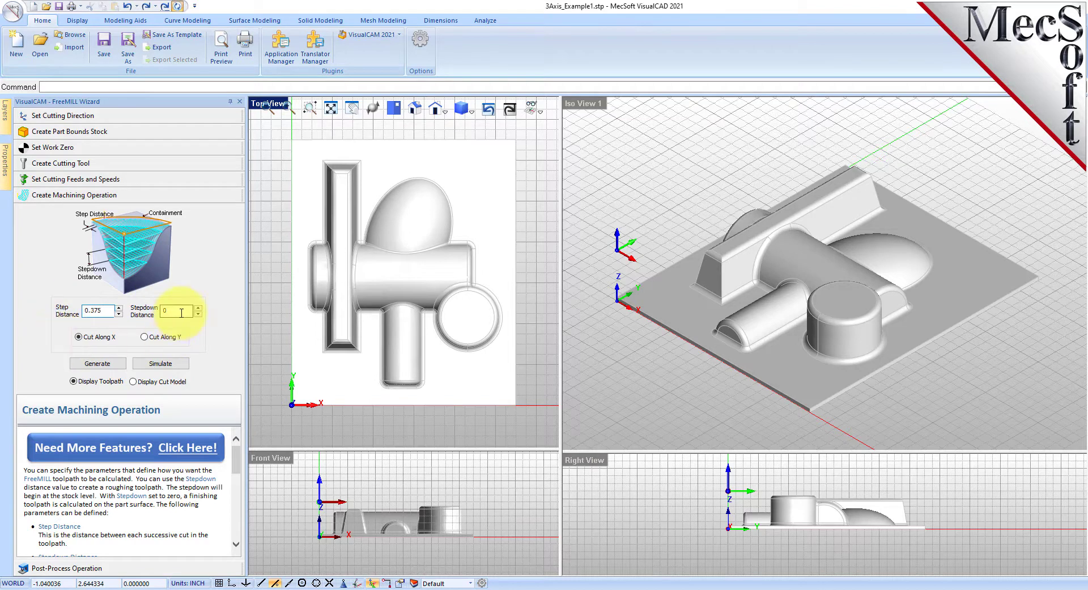
left_click_drag(182, 311, 132, 312)
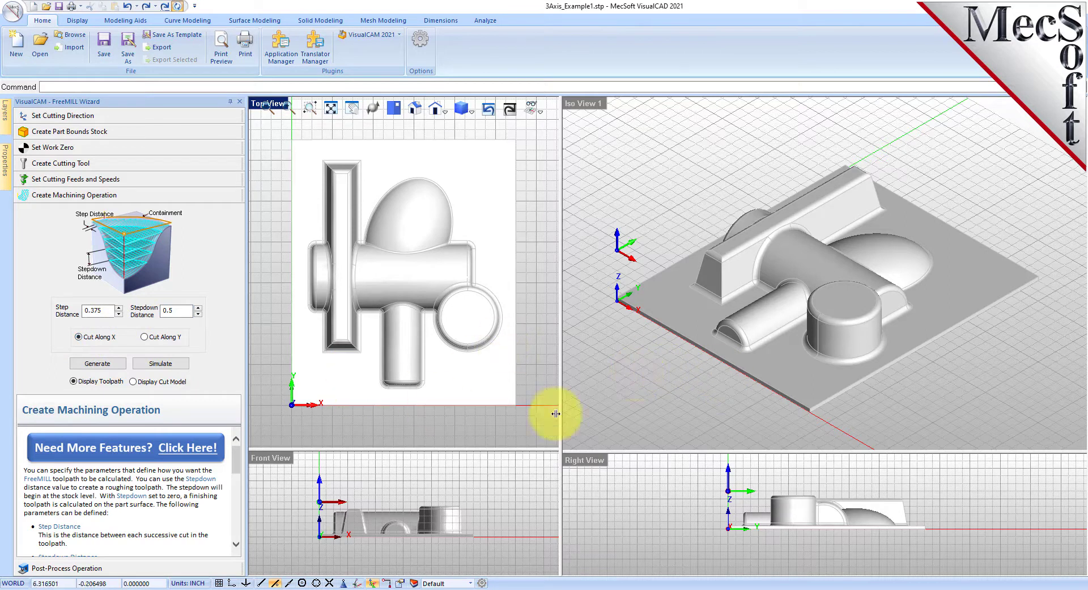
Generate the roughing toolpath and zoom in to inspect its layered parallel passes
left_click(100, 364)
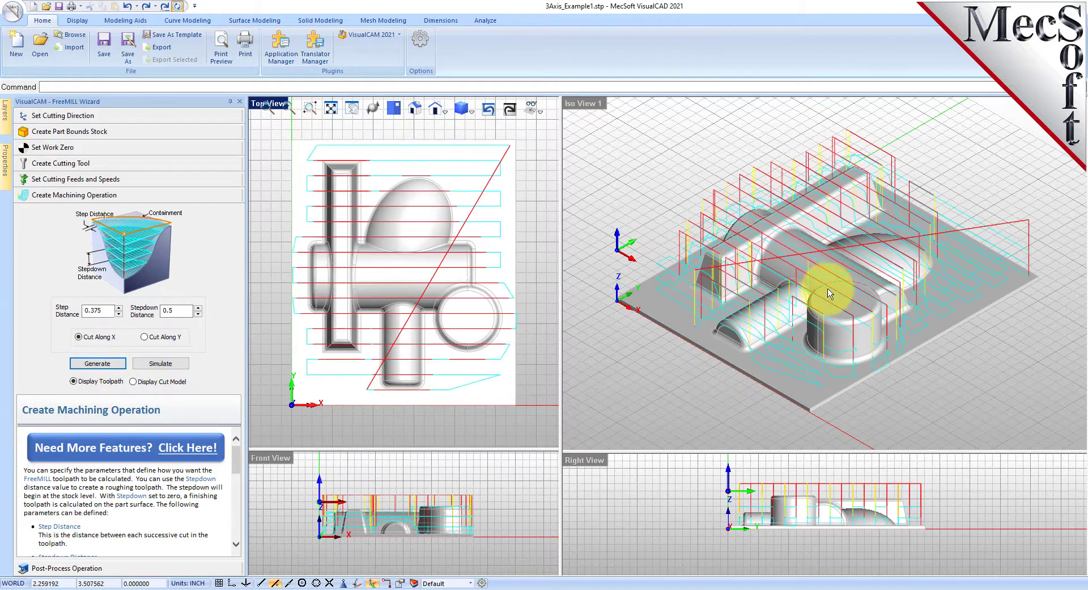
scroll(773, 247, "up", 2)
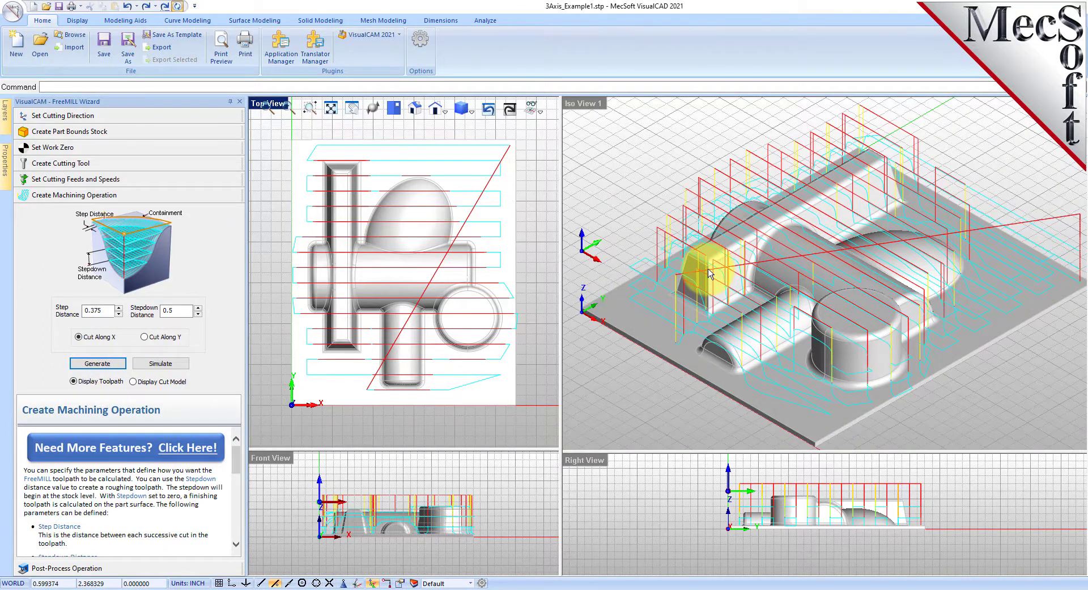
scroll(811, 487, "up", 3)
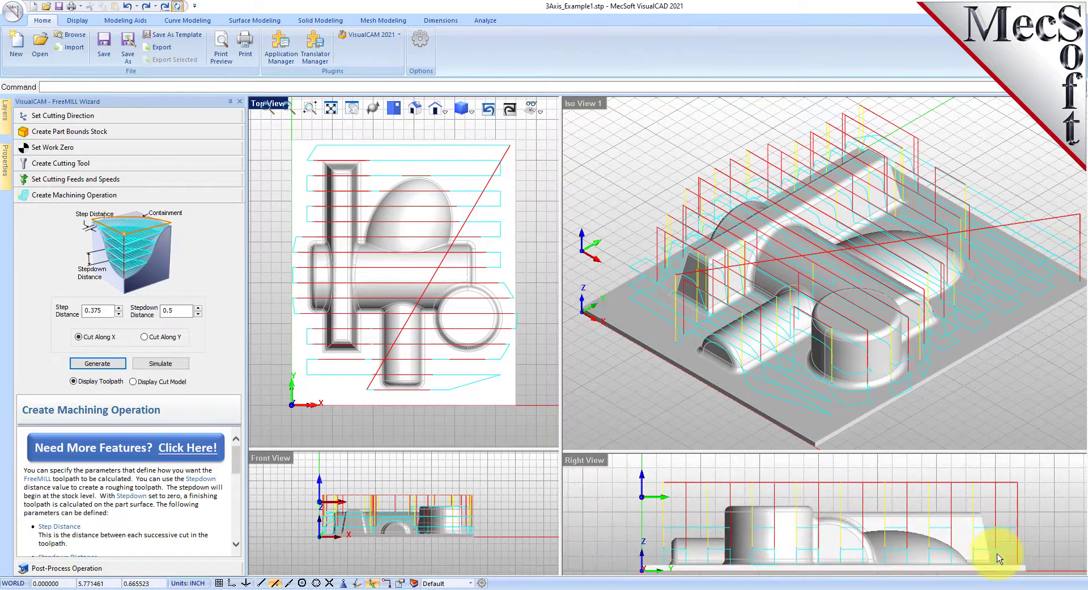
scroll(712, 468, "down", 3)
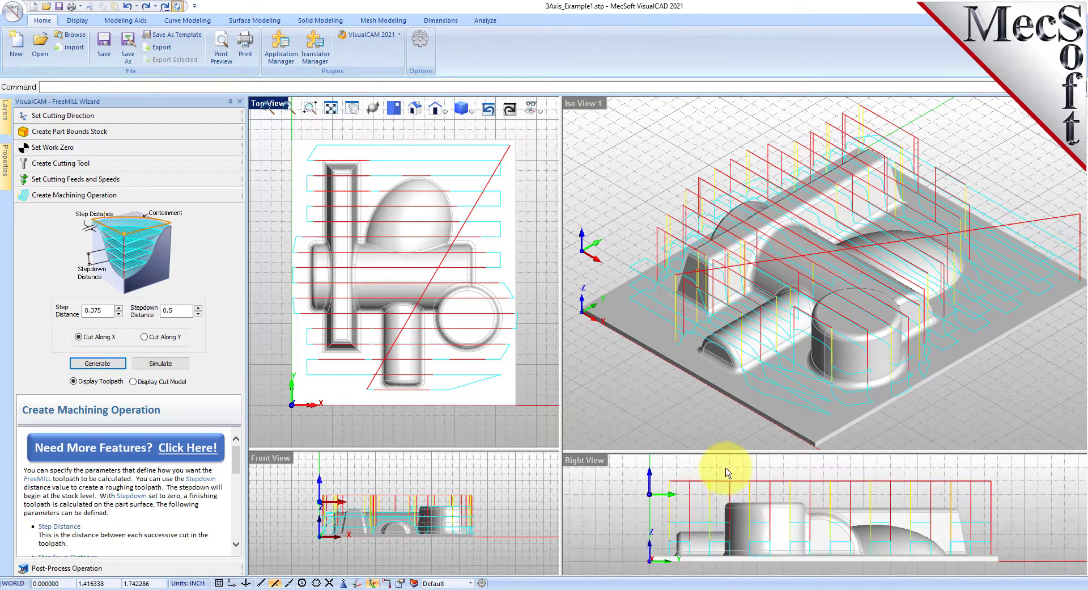
Change Stepdown to 0.375 and Step Distance to 0.25, then regenerate the roughing toolpath
double_click(178, 310)
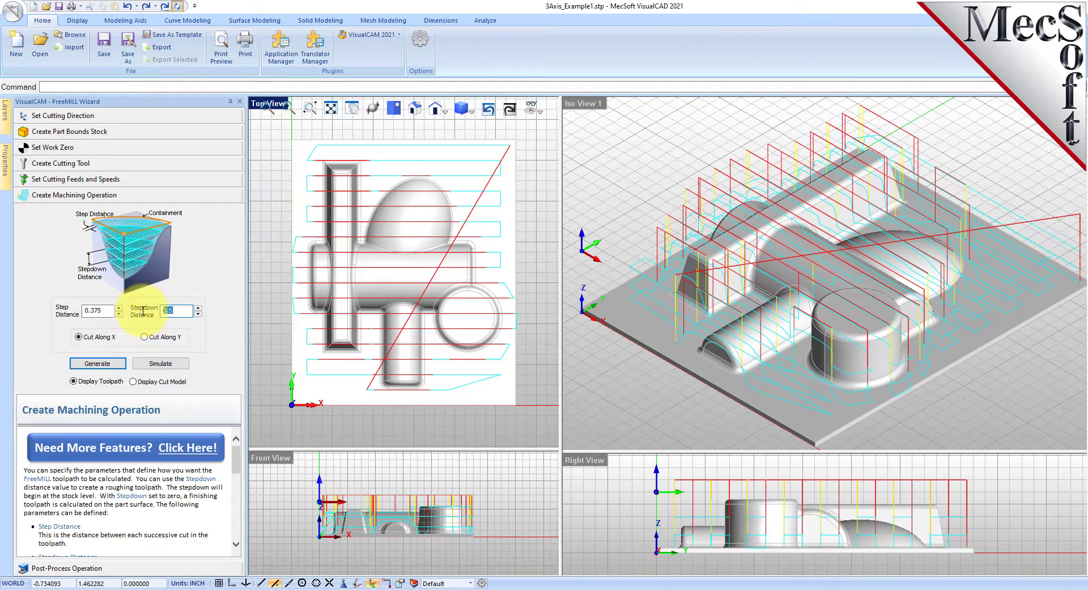
type("0.")
left_click(101, 365)
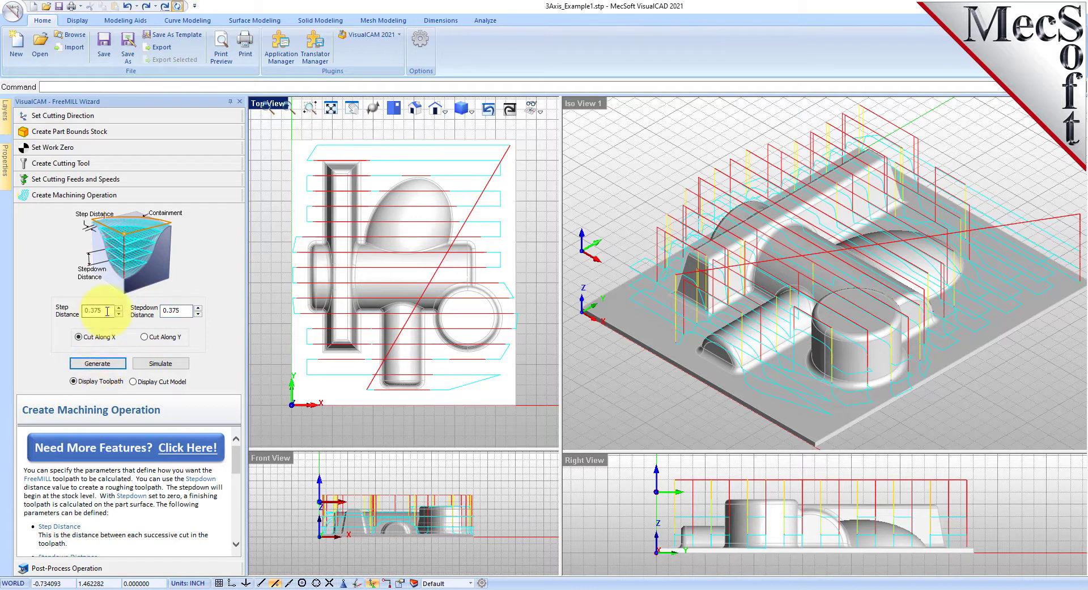
left_click_drag(108, 310, 64, 309)
type("0.25")
left_click(93, 368)
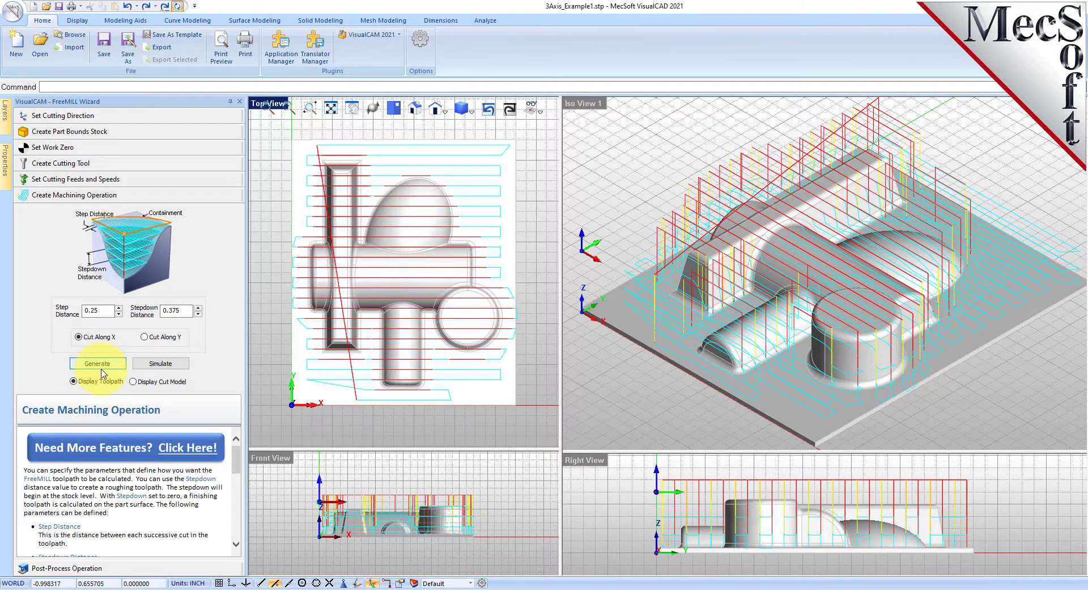
Simulate the roughing cut on the stock, orbit the view, and compare the cut model with the toolpath lines
left_click(161, 364)
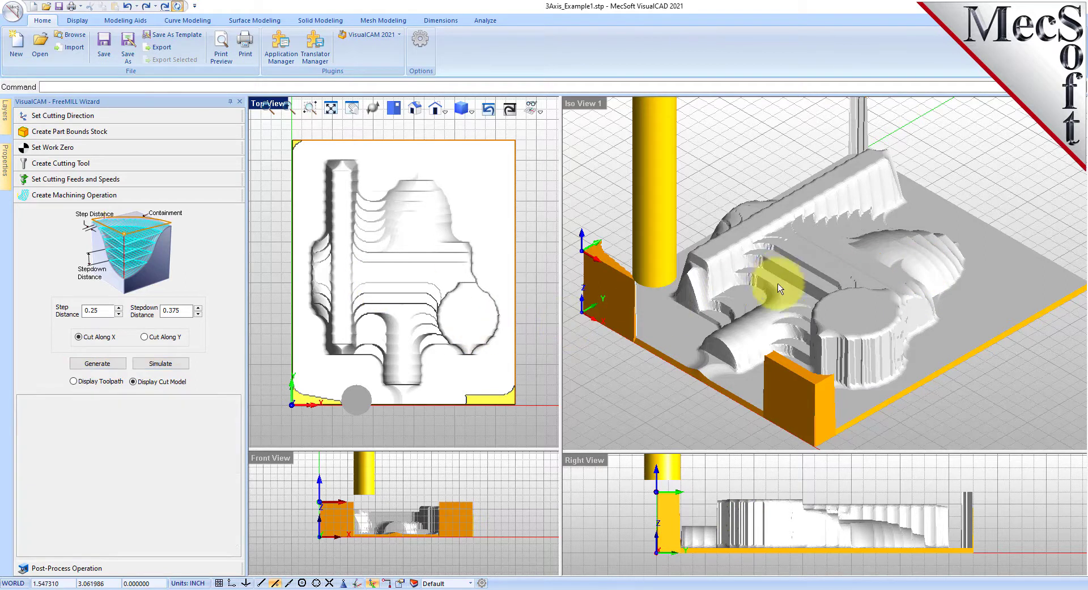
mouse_move(773, 282)
right_mouse_down()
mouse_move(776, 301)
mouse_move(771, 244)
mouse_move(779, 296)
mouse_move(779, 271)
right_mouse_up()
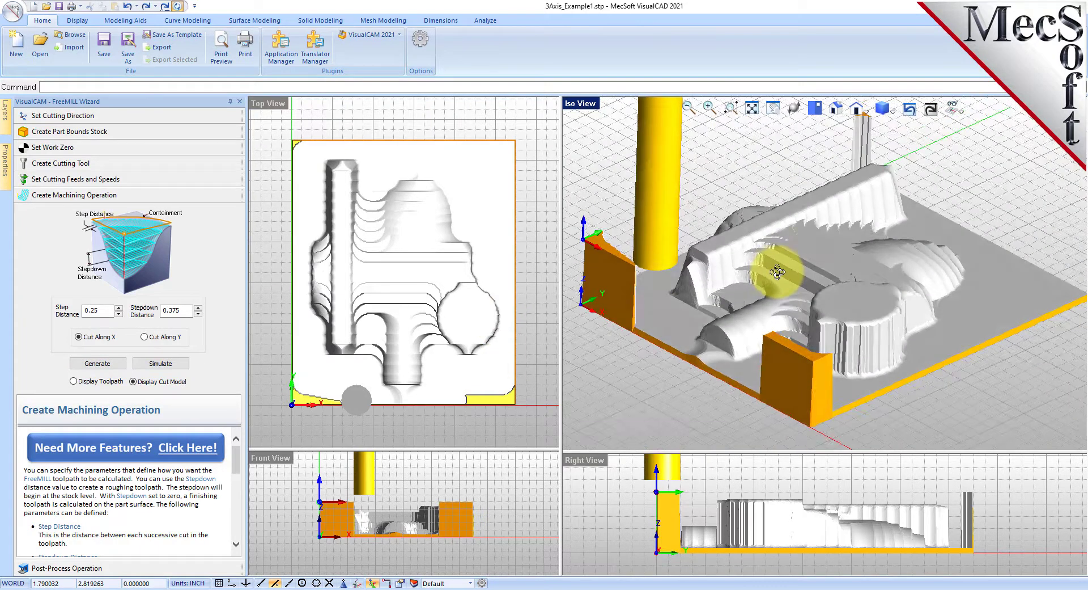
left_click(85, 381)
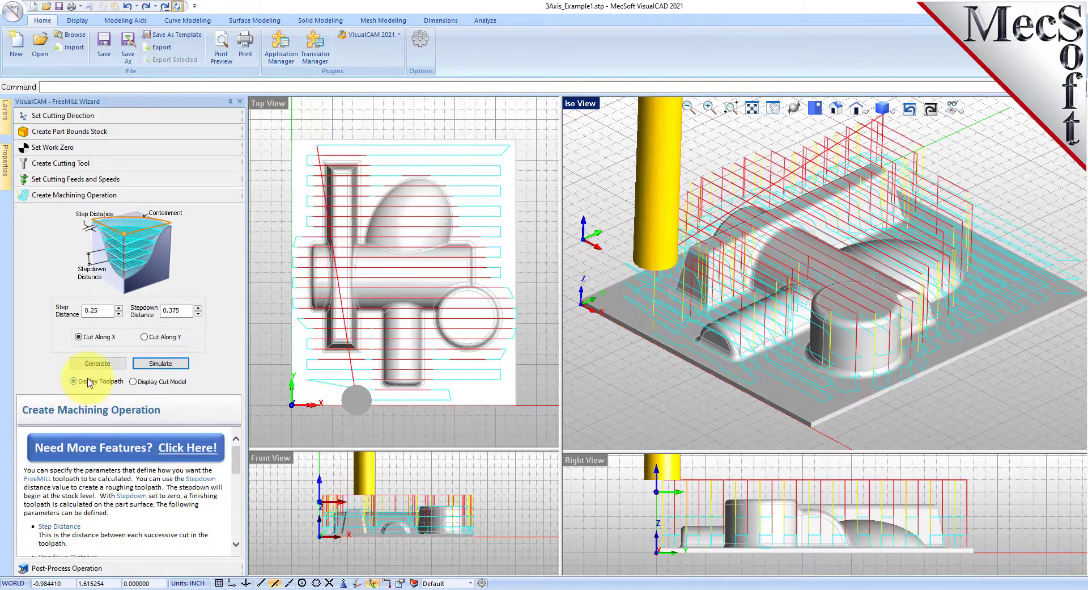
left_click(151, 384)
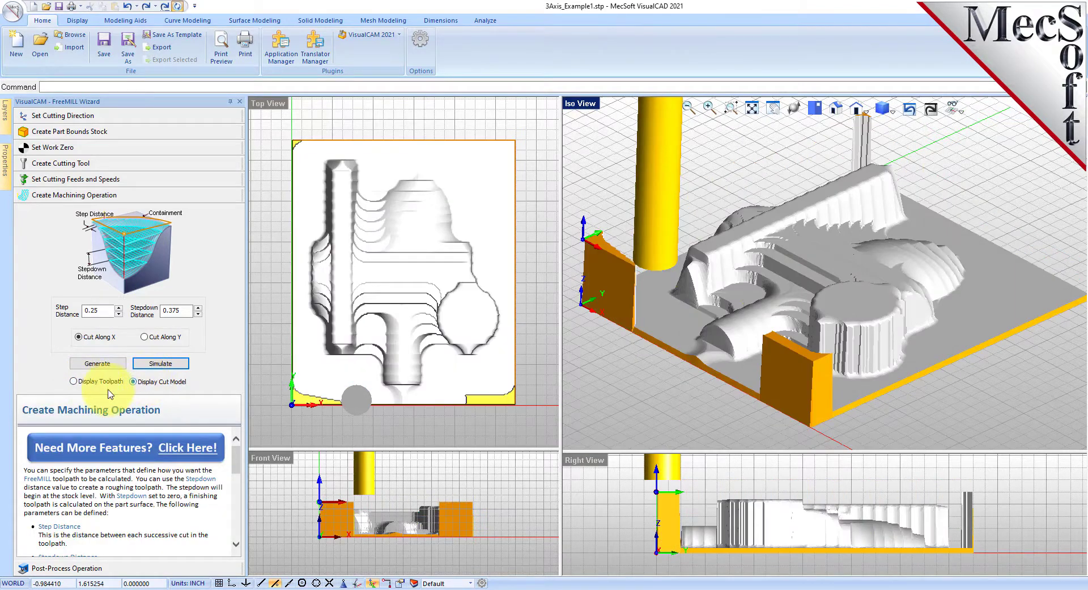
left_click(88, 383)
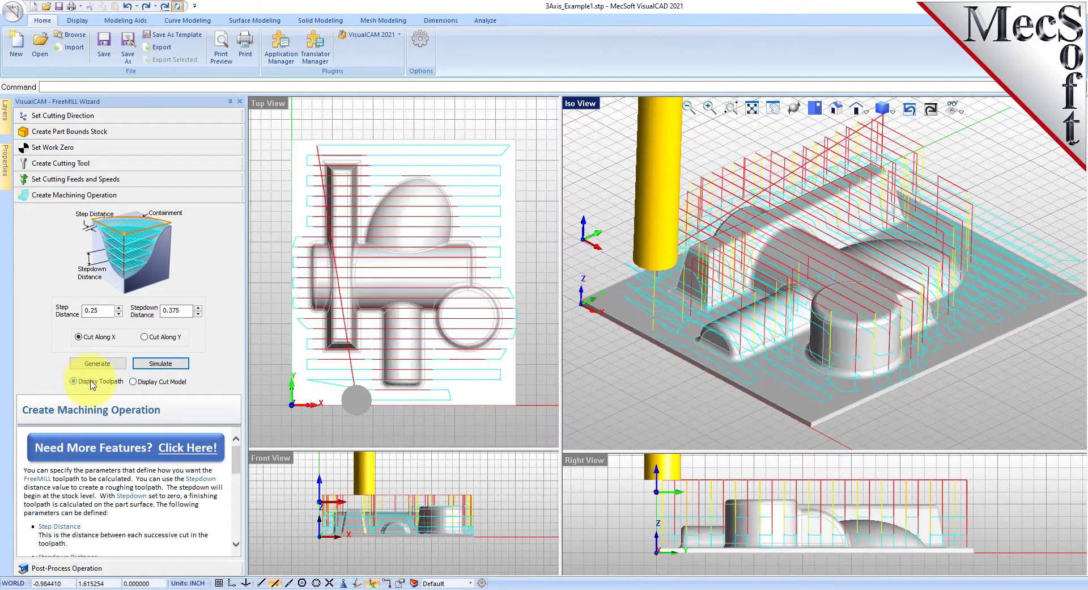
Post the roughing toolpath with the Haas post-processor and save the G-code as VCCFreeMILL-HRough.nc
left_click(66, 567)
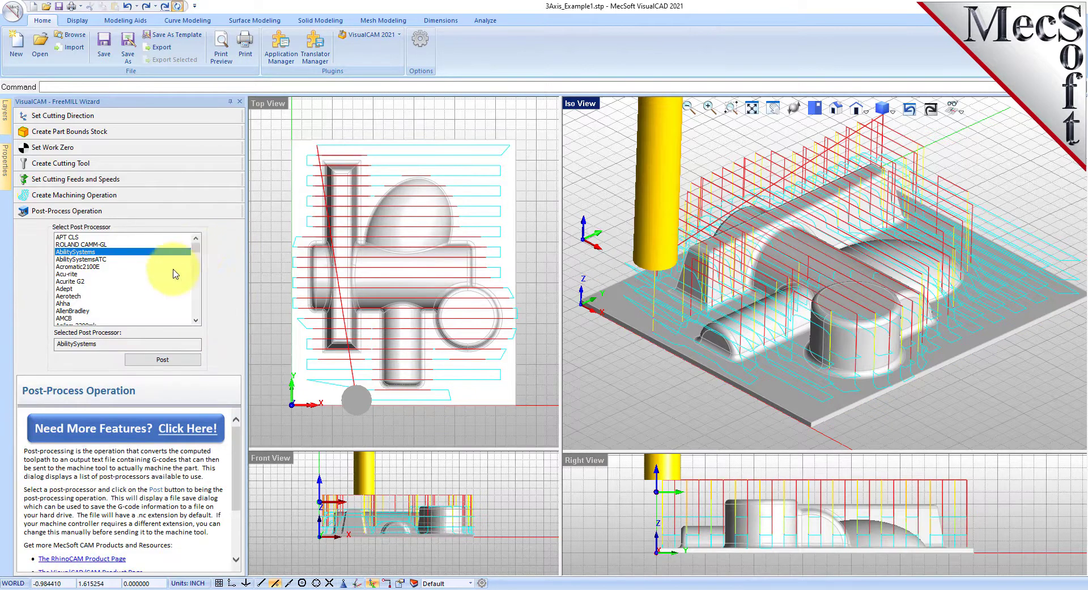
scroll(198, 260, "down", 1)
left_click_drag(198, 261, 196, 274)
left_click(65, 274)
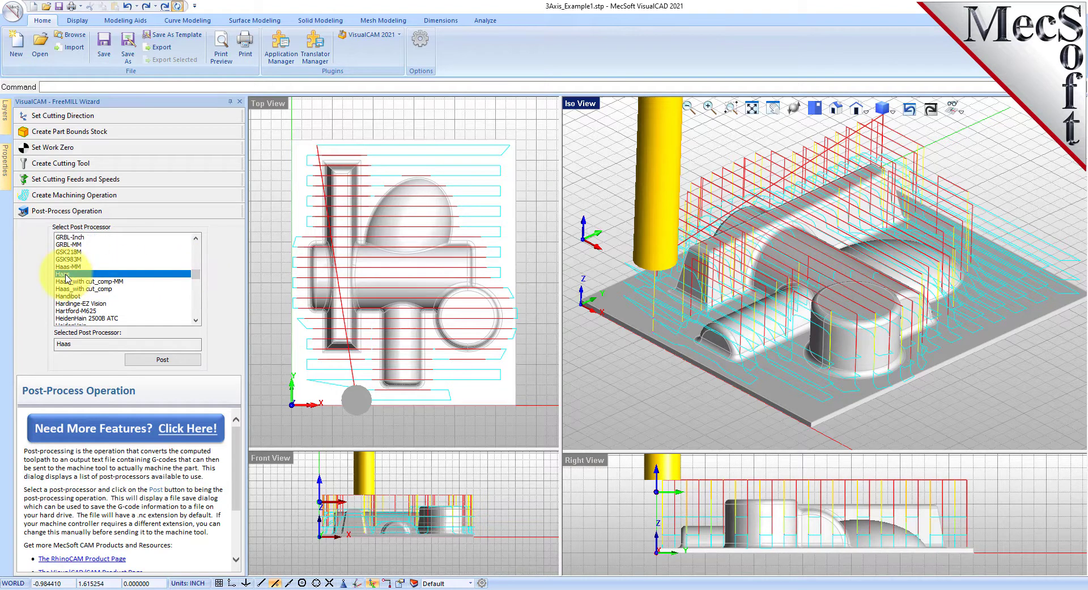
left_click(167, 363)
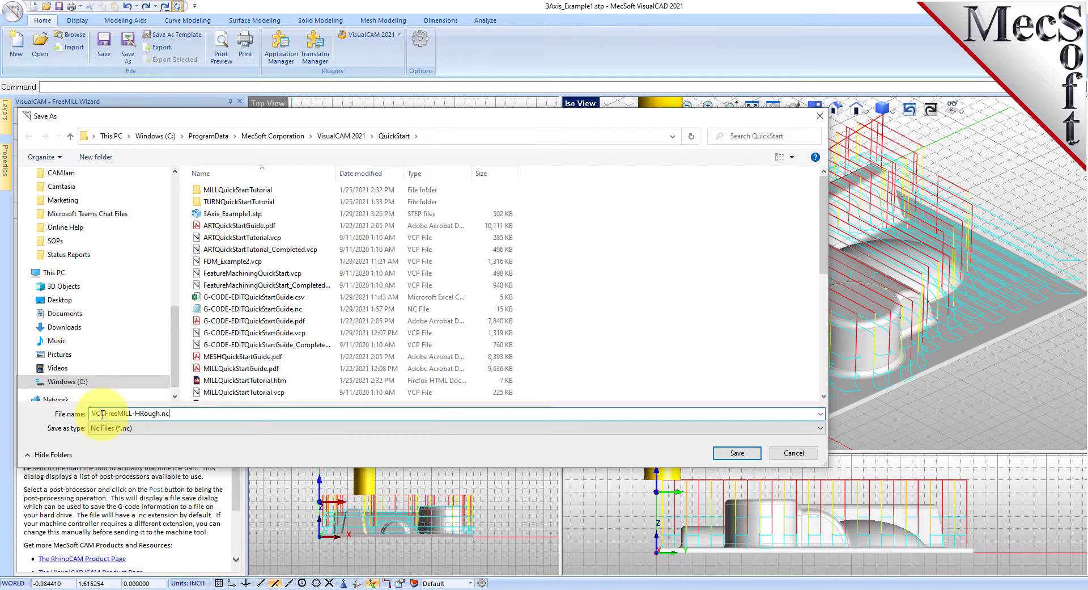
left_click(737, 453)
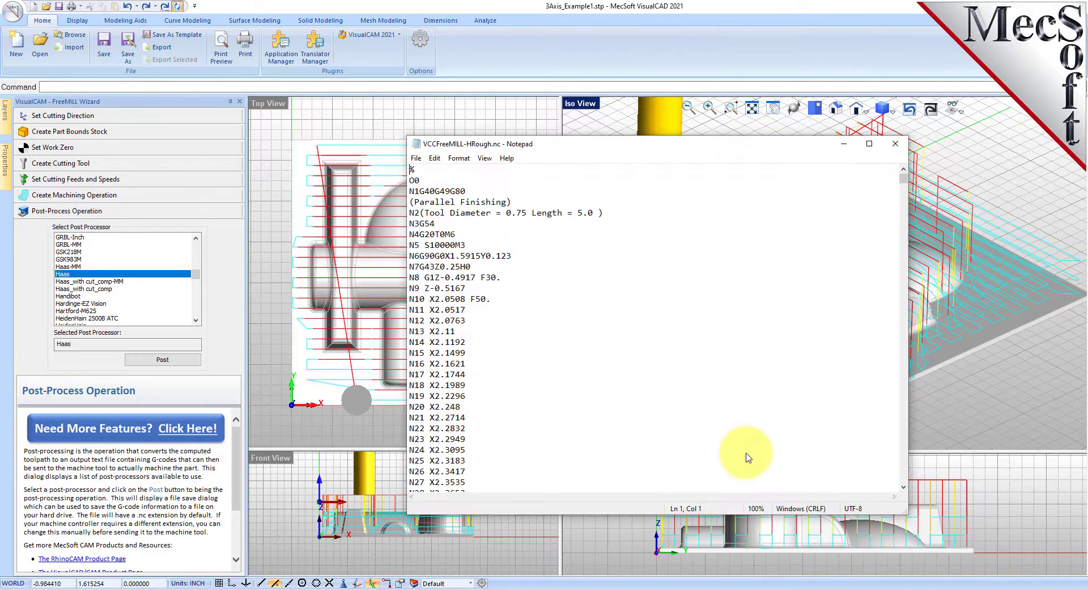
Resize the Notepad window, browse the Haas roughing G-code, then close Notepad
left_click_drag(911, 365, 659, 362)
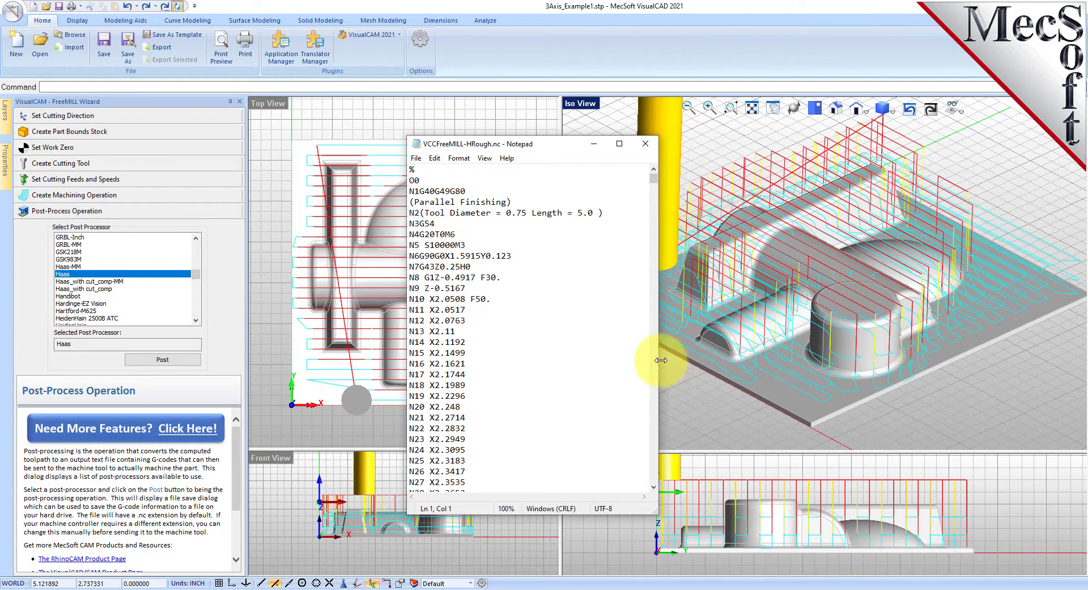
mouse_move(653, 175)
left_mouse_down()
mouse_move(653, 493)
mouse_move(669, 326)
mouse_move(665, 182)
left_mouse_up()
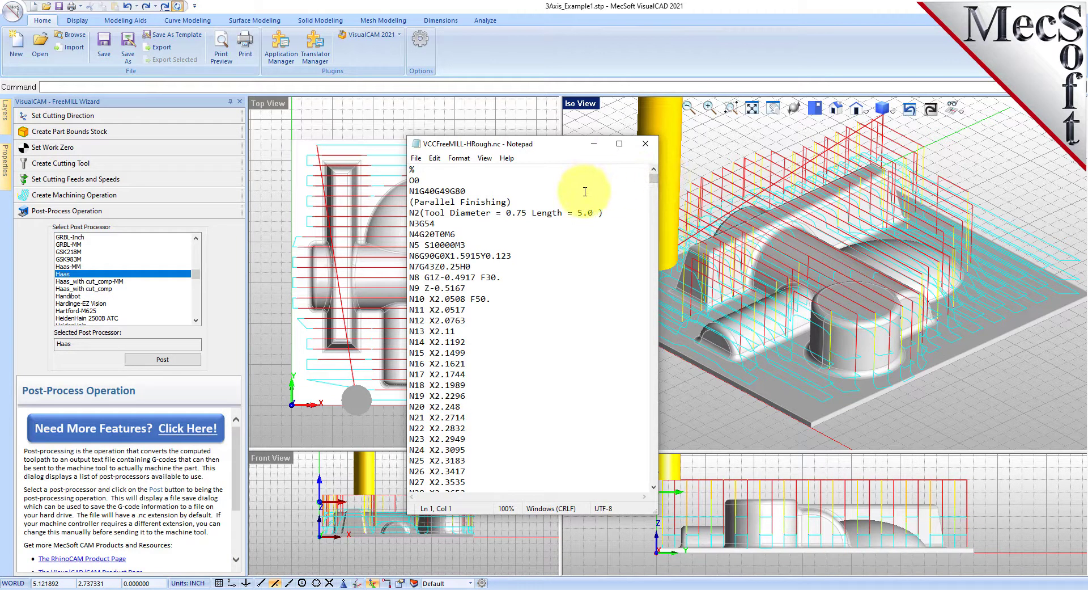
left_click(645, 144)
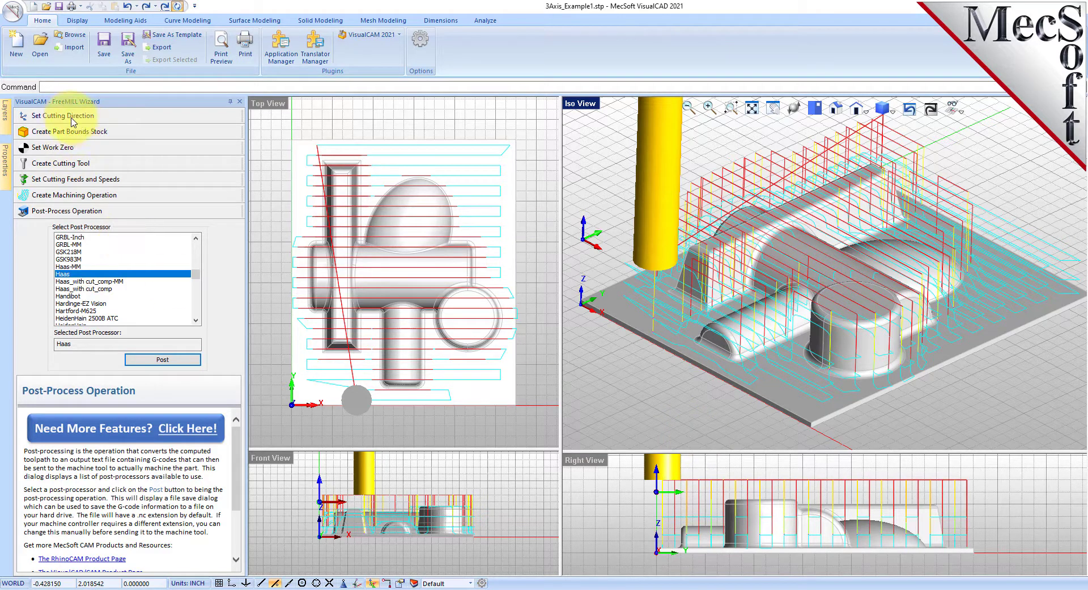
Go to the cutting tool page, choose a ball end mill and enter a 0.125 diameter
left_click(72, 119)
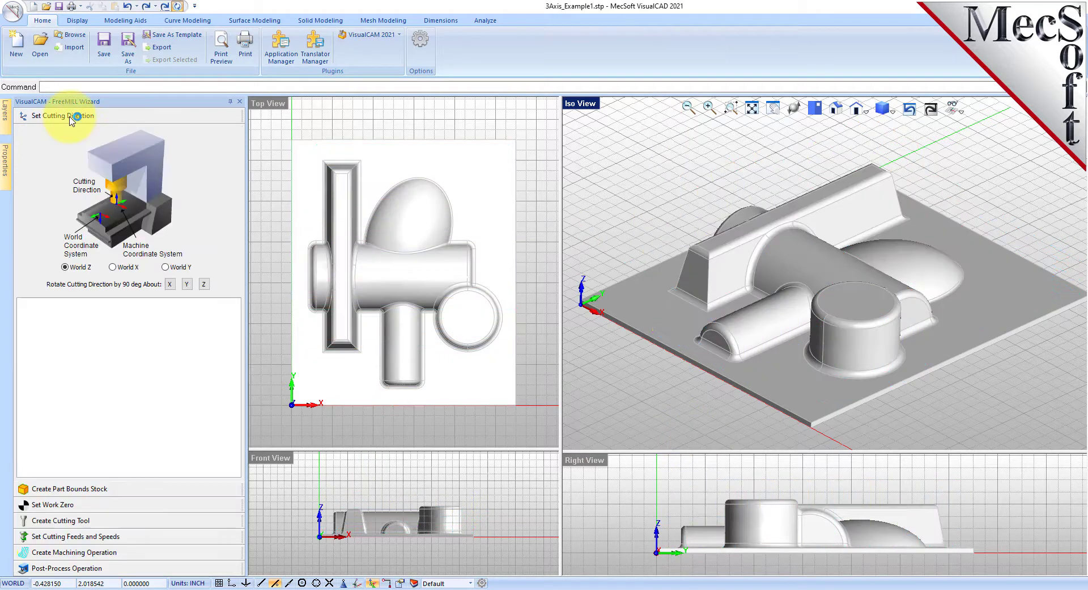
left_click(66, 506)
left_click(67, 519)
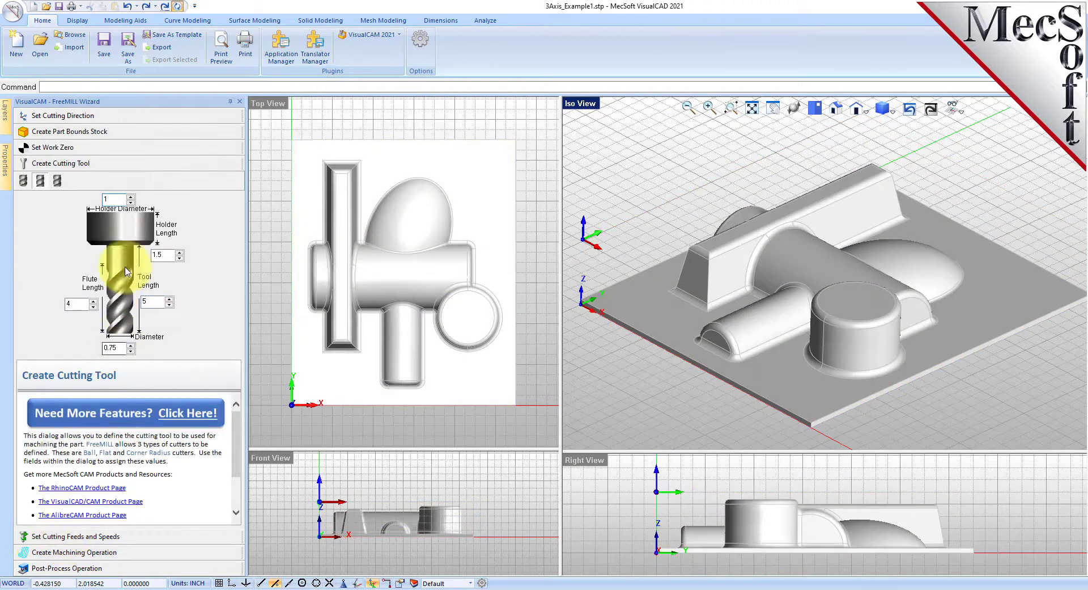
left_click(23, 181)
left_click_drag(123, 348, 90, 350)
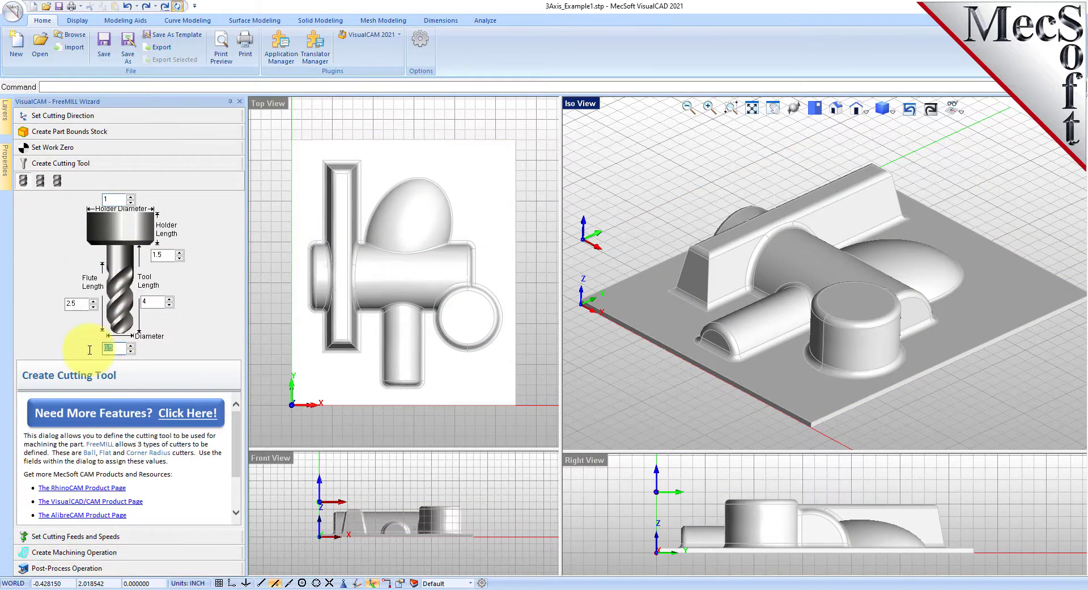
type("0.")
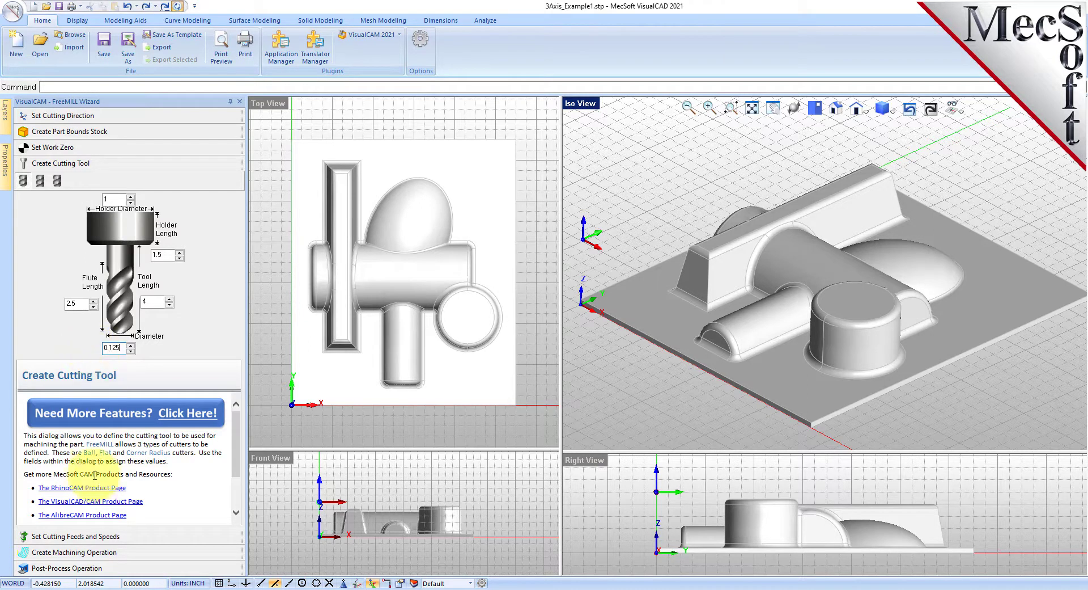
Set the finishing operation's stepdown distance to 0 and step distance to 0.02
left_click(80, 540)
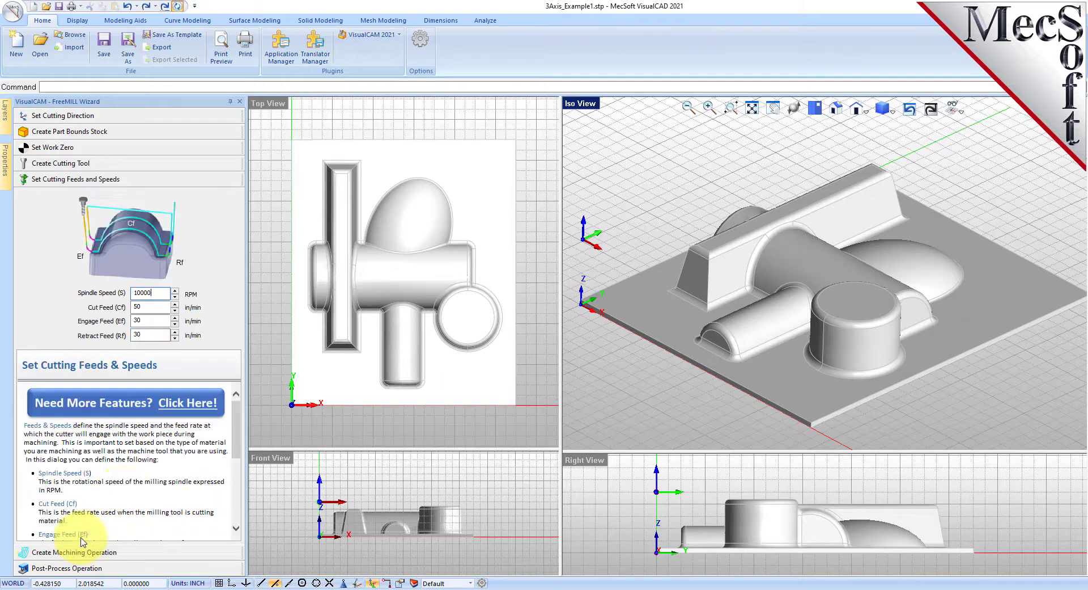
left_click(84, 554)
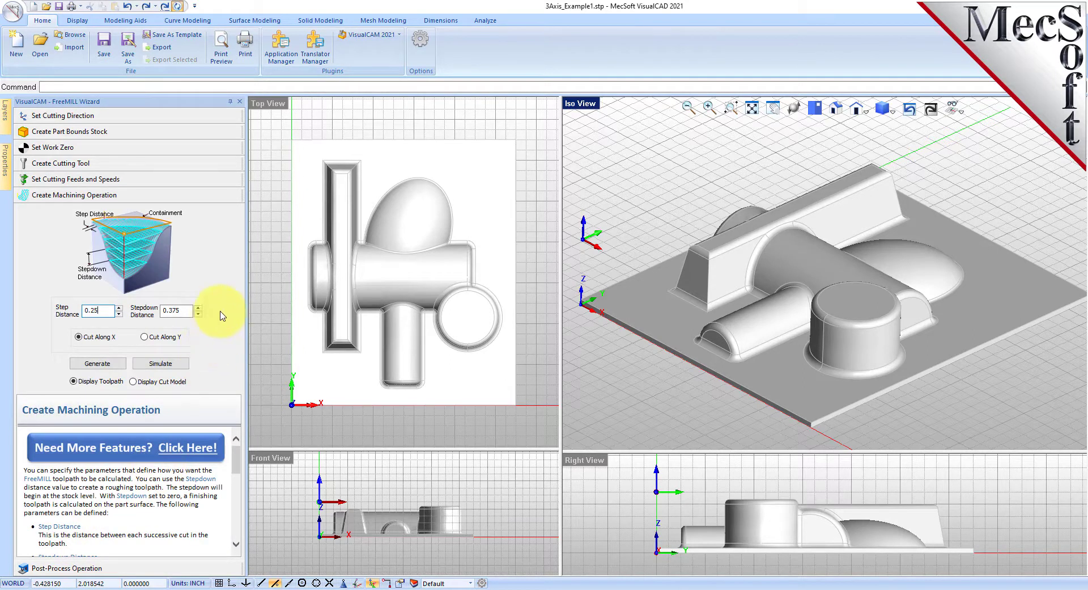
double_click(185, 310)
type("0")
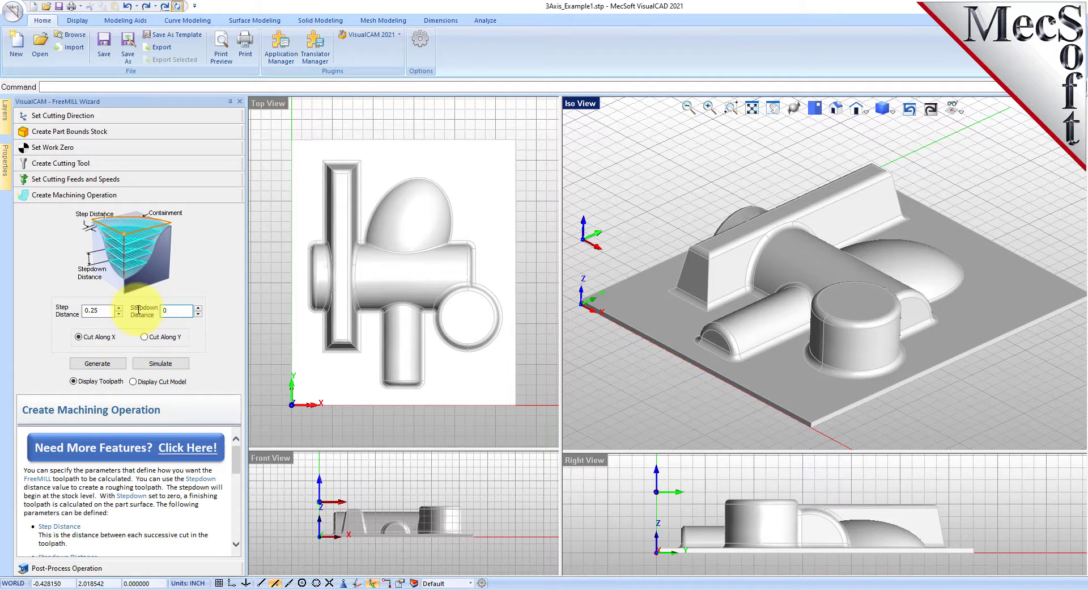
double_click(94, 310)
type("0")
Generate the parallel finishing toolpath along X and zoom the Iso view to inspect it
left_click(101, 364)
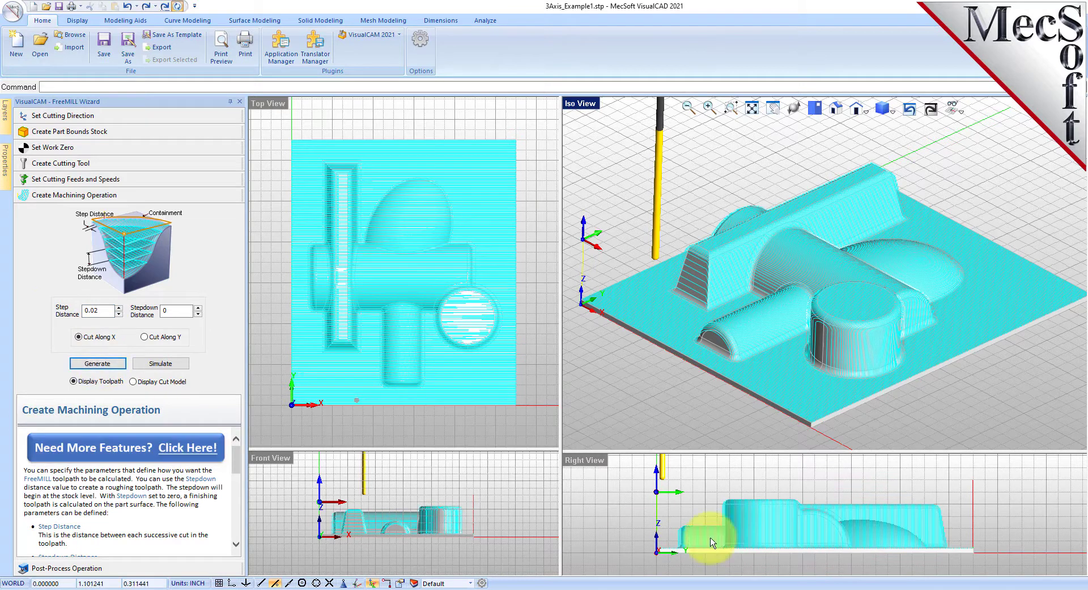
scroll(886, 321, "up", 8)
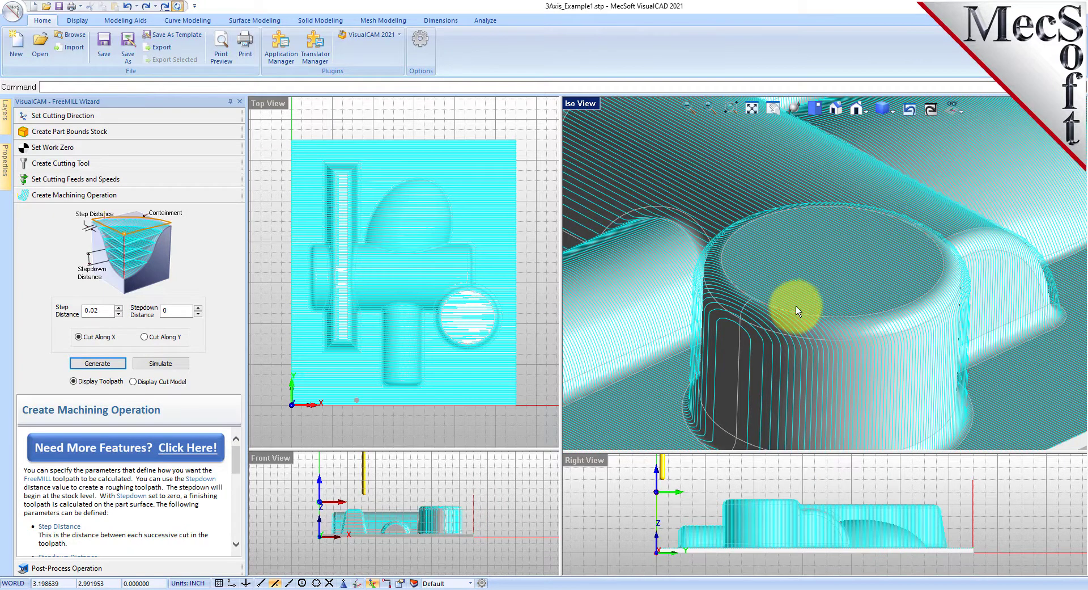
scroll(819, 306, "down", 5)
scroll(862, 351, "down", 4)
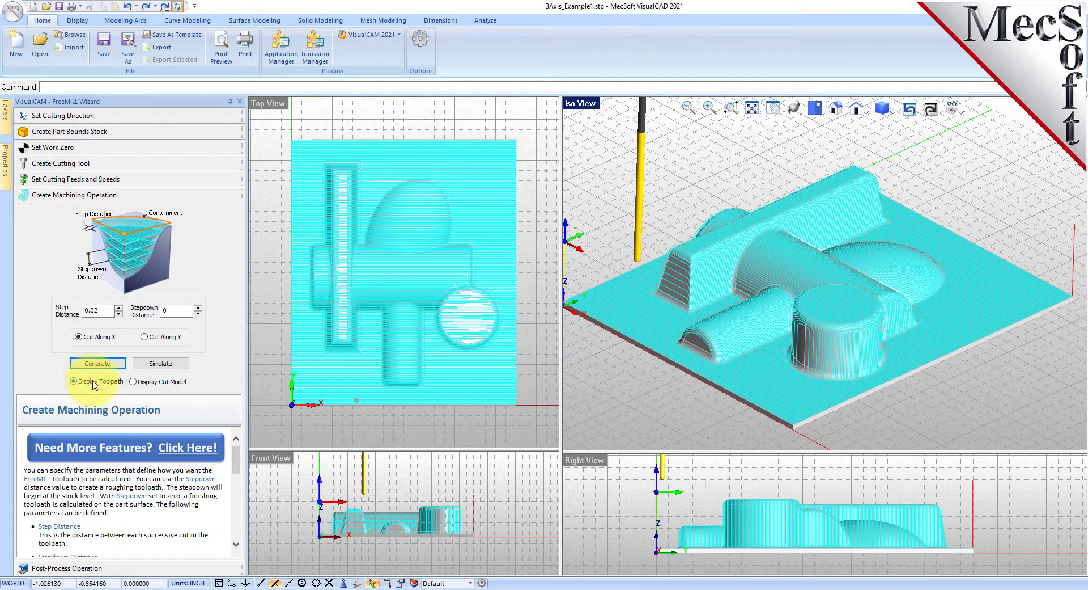
Simulate the finishing cut and toggle between the toolpath and the cut model
left_click(162, 366)
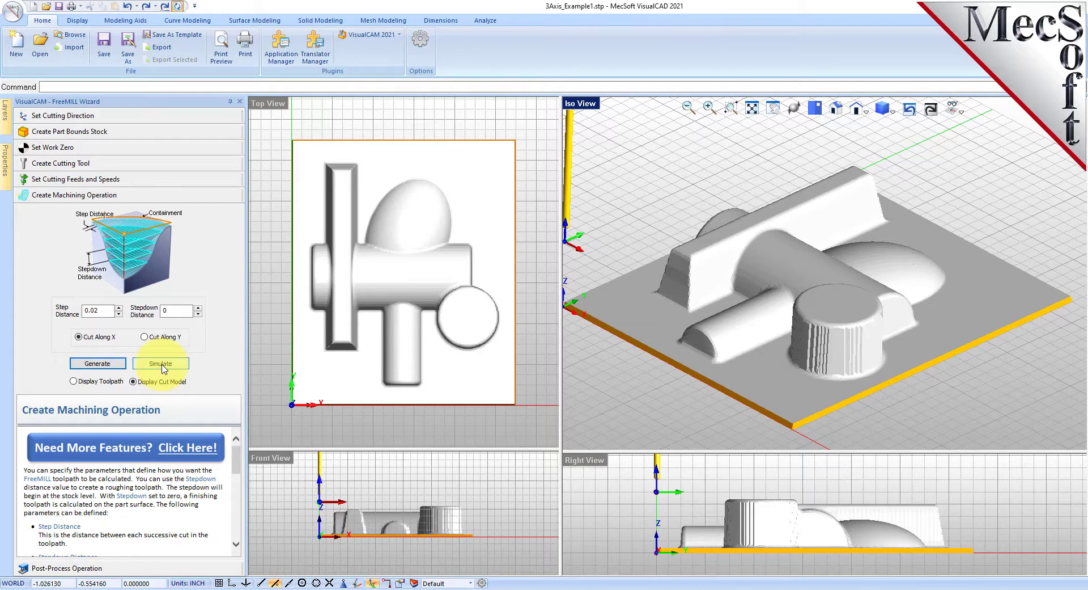
left_click(86, 381)
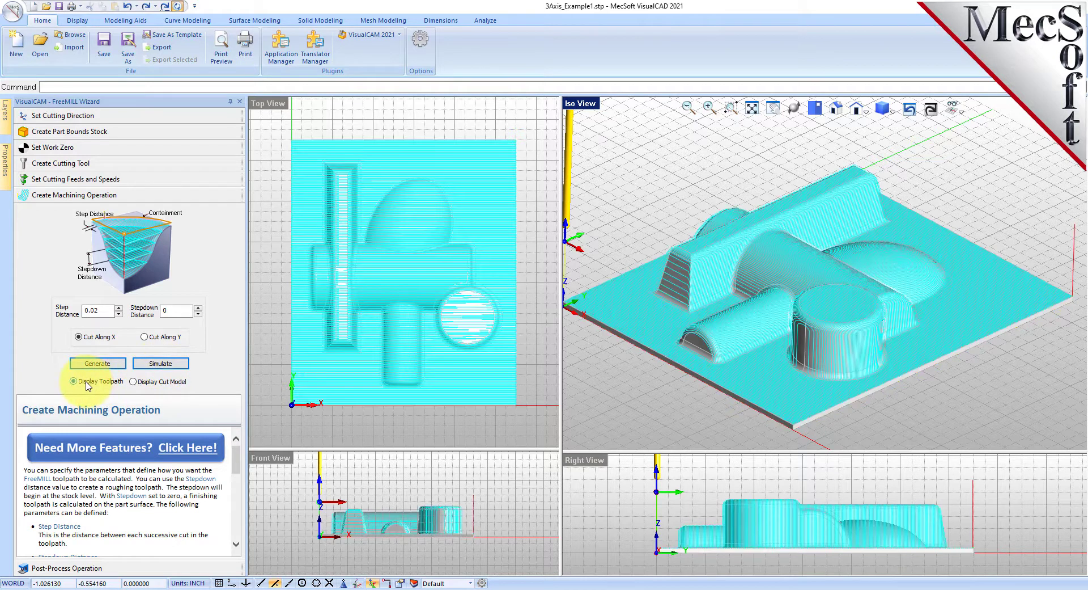
left_click(139, 384)
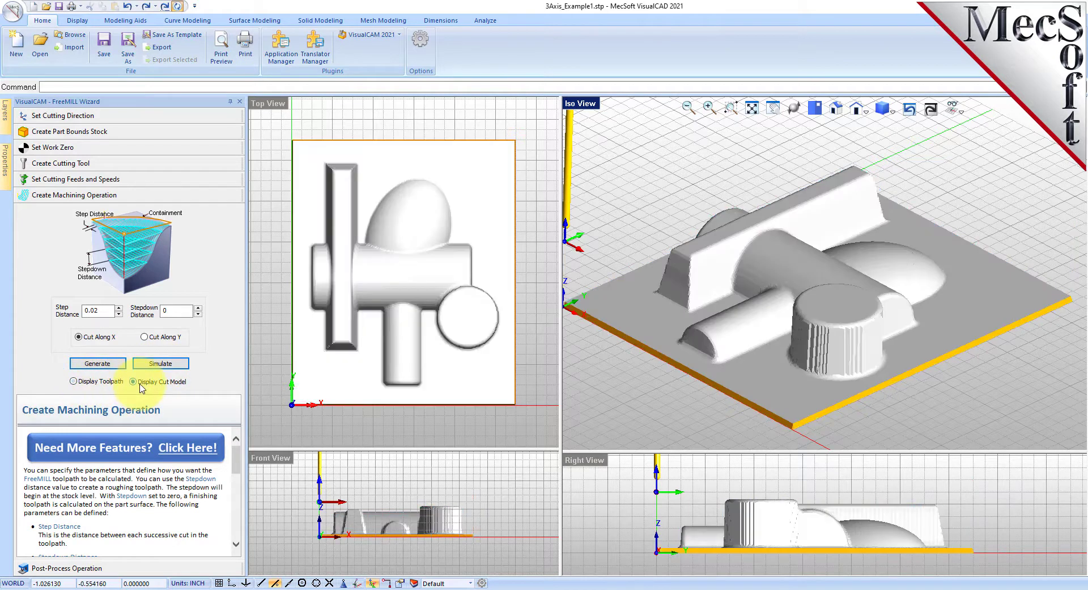
Switch the finishing passes to cut along Y, regenerate and simulate them
left_click(144, 337)
left_click(102, 364)
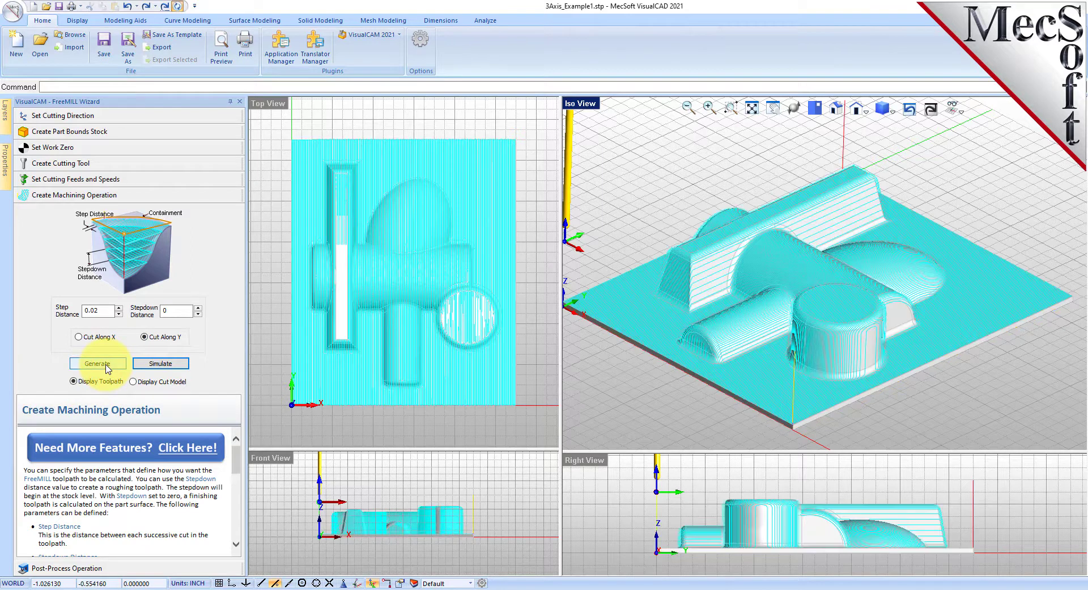
left_click(164, 366)
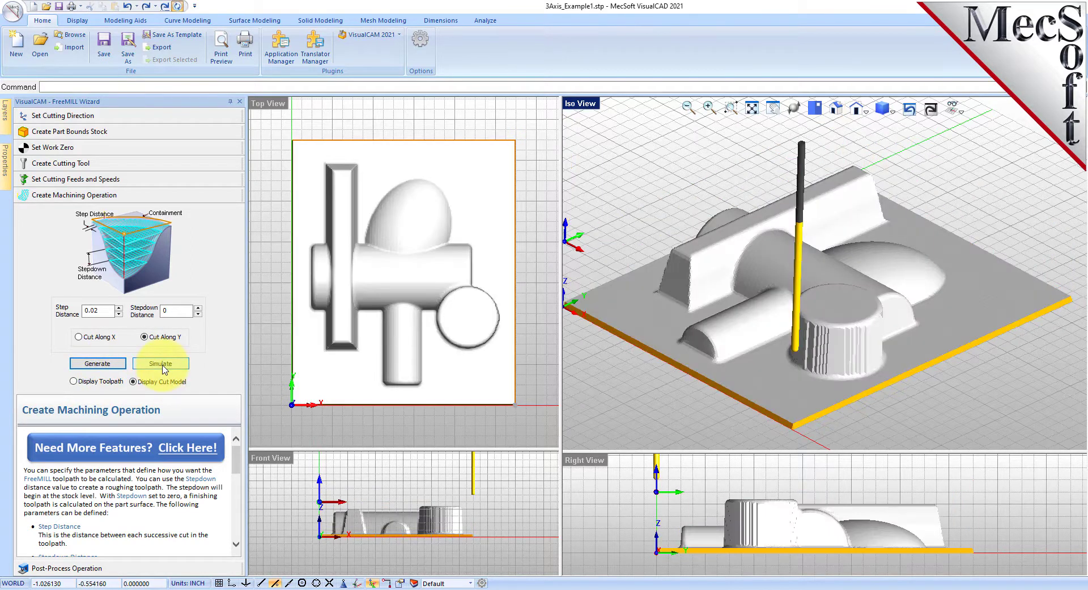
Switch the finishing passes back to cut along X, regenerate and simulate them
left_click(86, 338)
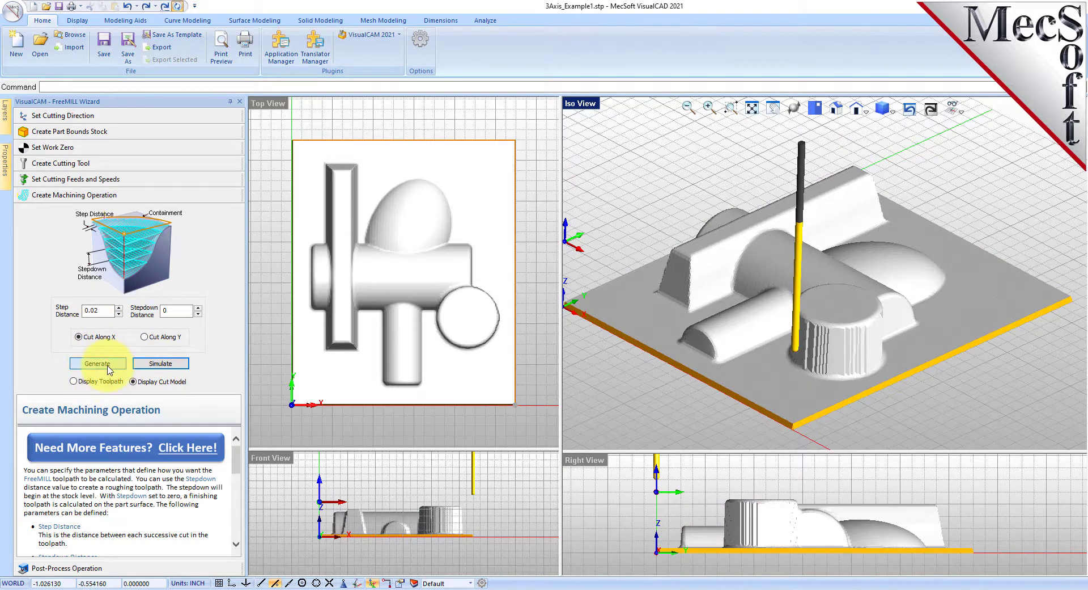
left_click(108, 365)
left_click(161, 365)
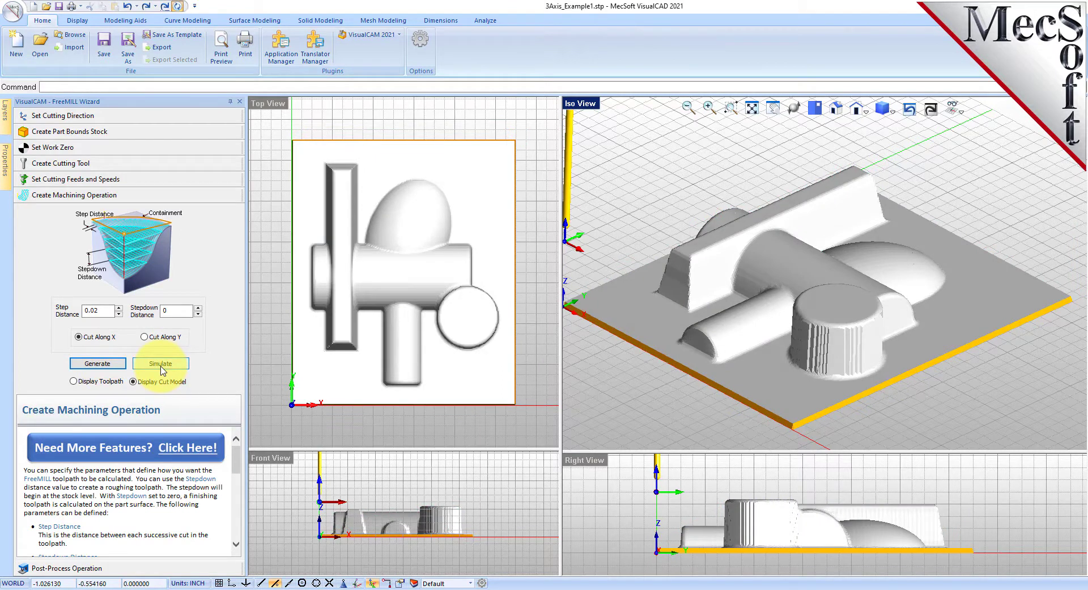
Post the finishing toolpath with the Haas post and sort the save dialog by date modified
left_click(68, 567)
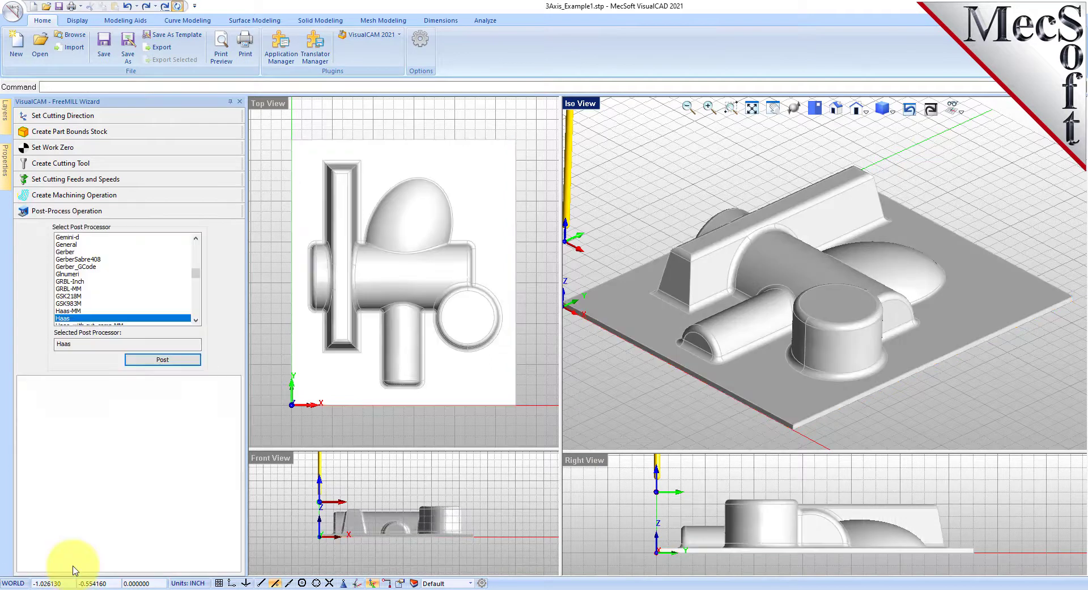
left_click(162, 360)
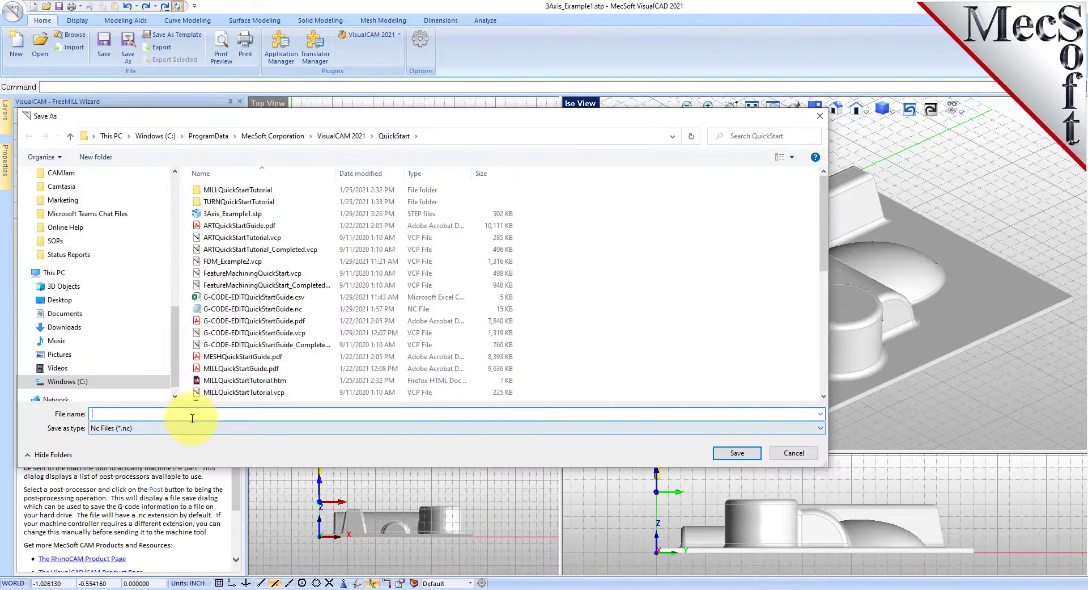
left_click_drag(207, 121, 407, 127)
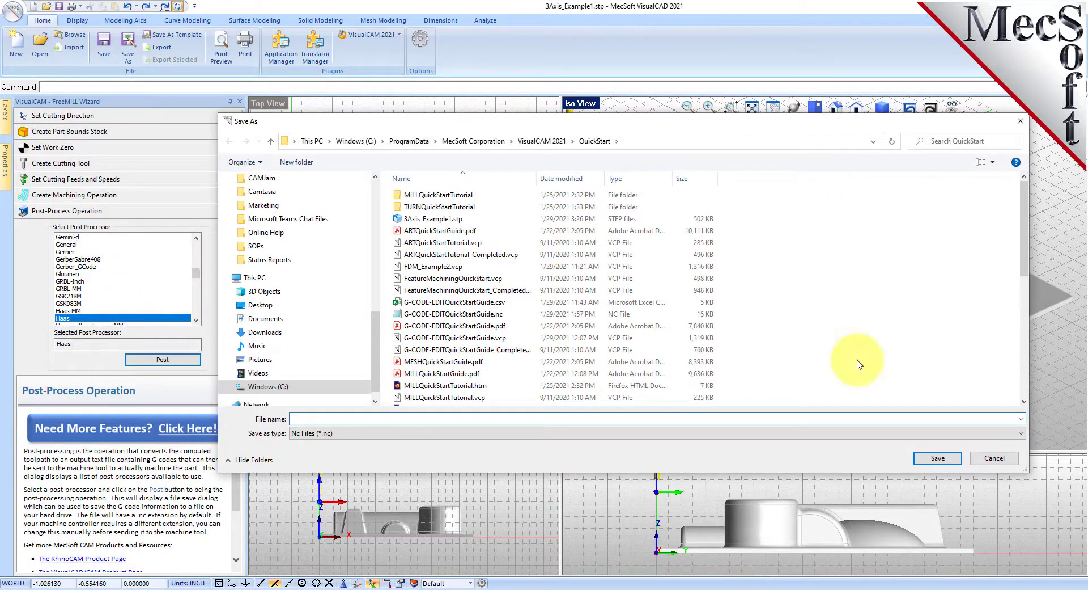
left_click_drag(1027, 344, 756, 351)
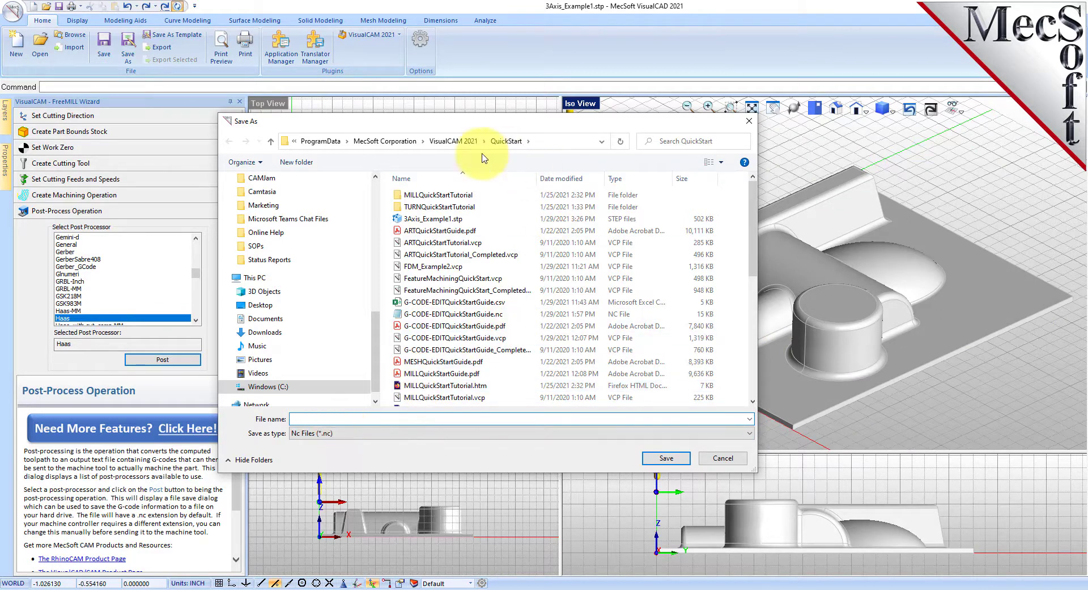
left_click(564, 181)
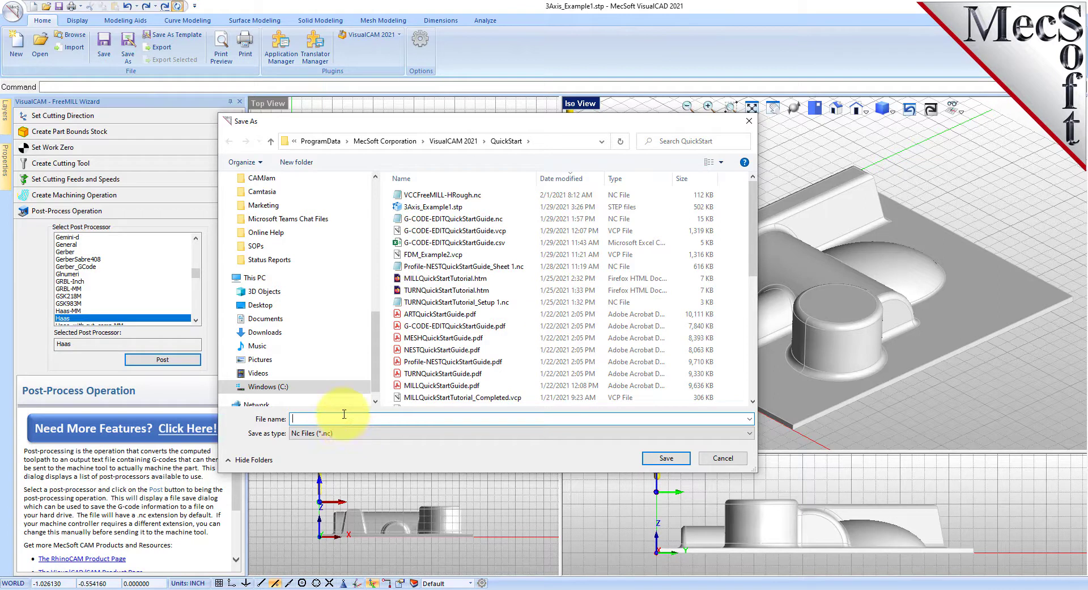
Name the G-code file VCCFreeMILL-PFinish.nc by editing the existing HRough file name
left_click(442, 194)
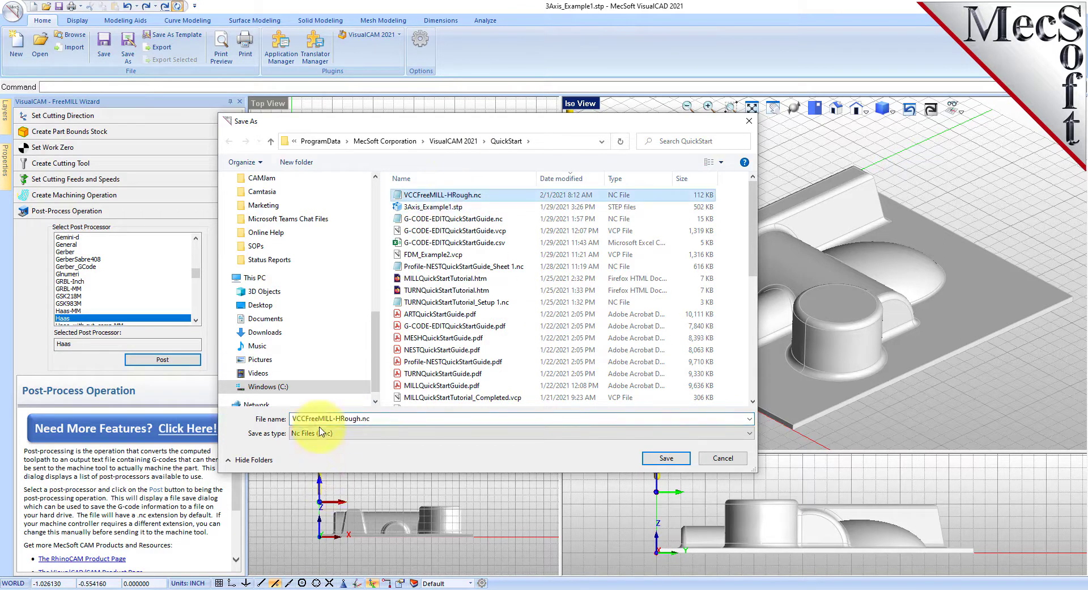
left_click(342, 420)
double_click(342, 420)
left_click(335, 418)
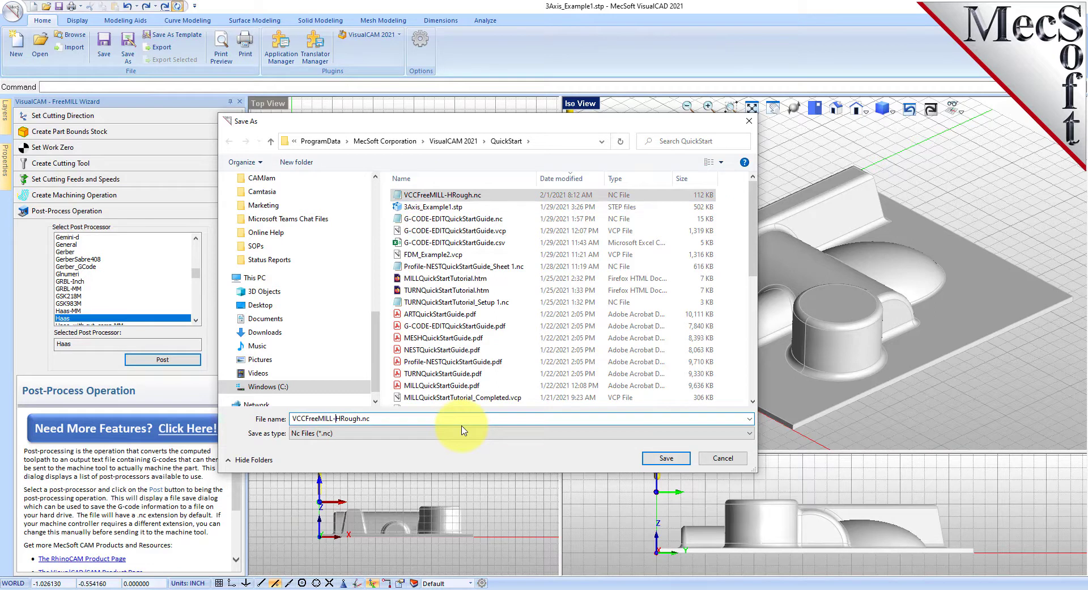
type("PFinish")
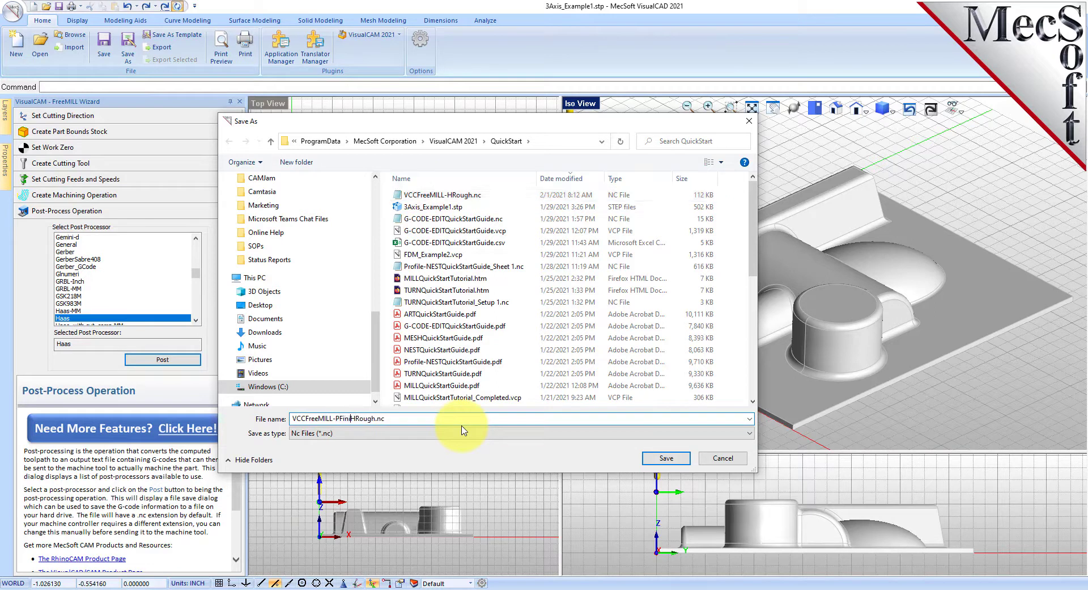
key("Delete")
type(".nc")
key("Delete")
key("Delete")
key("Delete")
key("Delete")
key("Delete")
key("Delete")
key("Delete")
key("Delete")
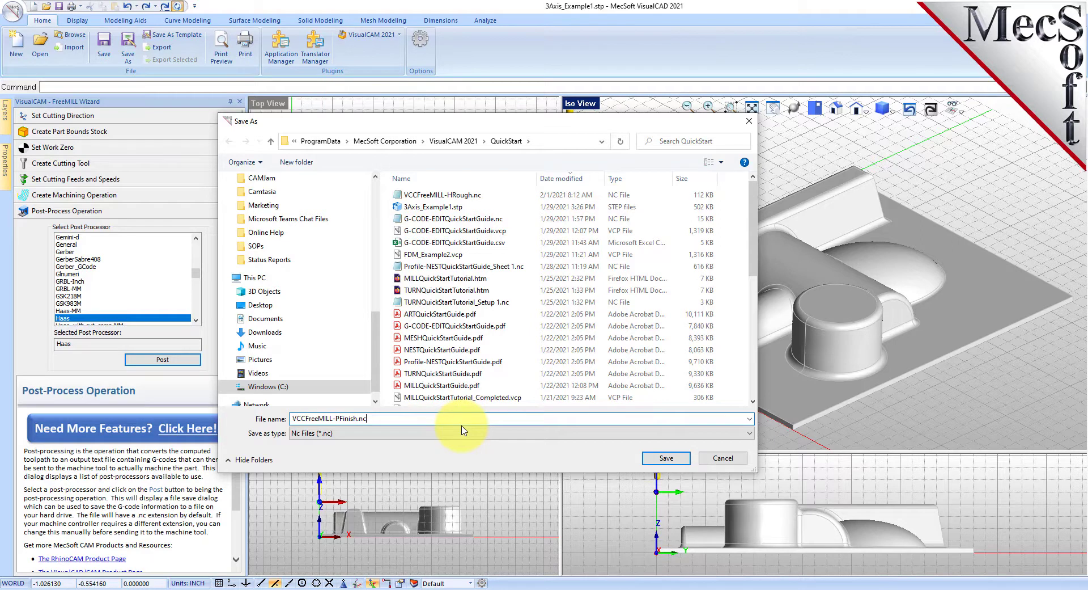
Save VCCFreeMILL-PFinish.nc and scroll through the finishing G-code in Notepad
left_click(667, 457)
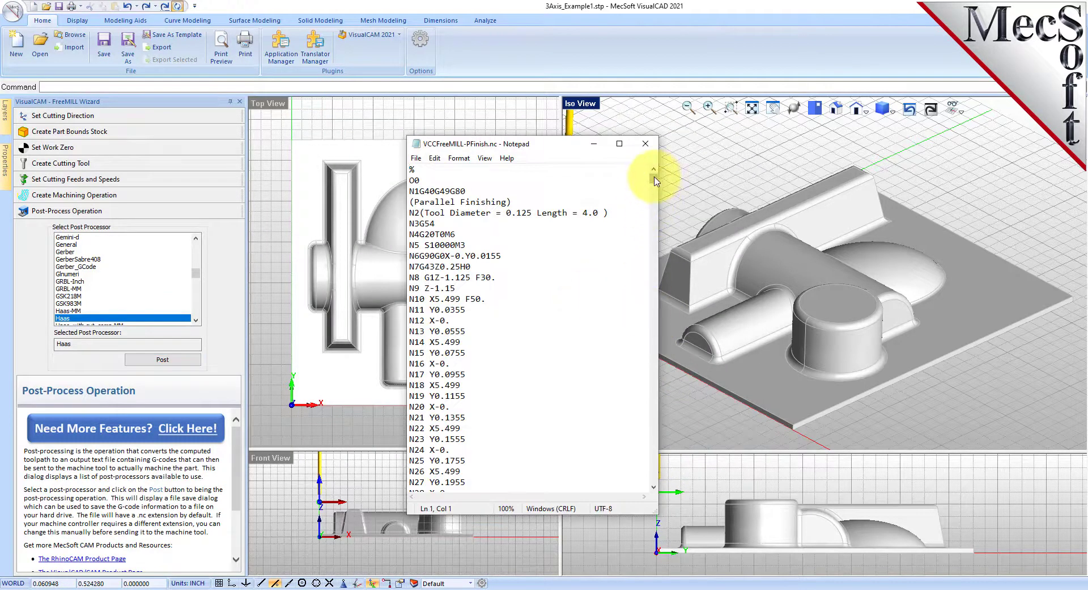
mouse_move(658, 180)
left_mouse_down()
mouse_move(653, 480)
mouse_move(653, 170)
left_mouse_up()
left_click_drag(568, 142, 544, 130)
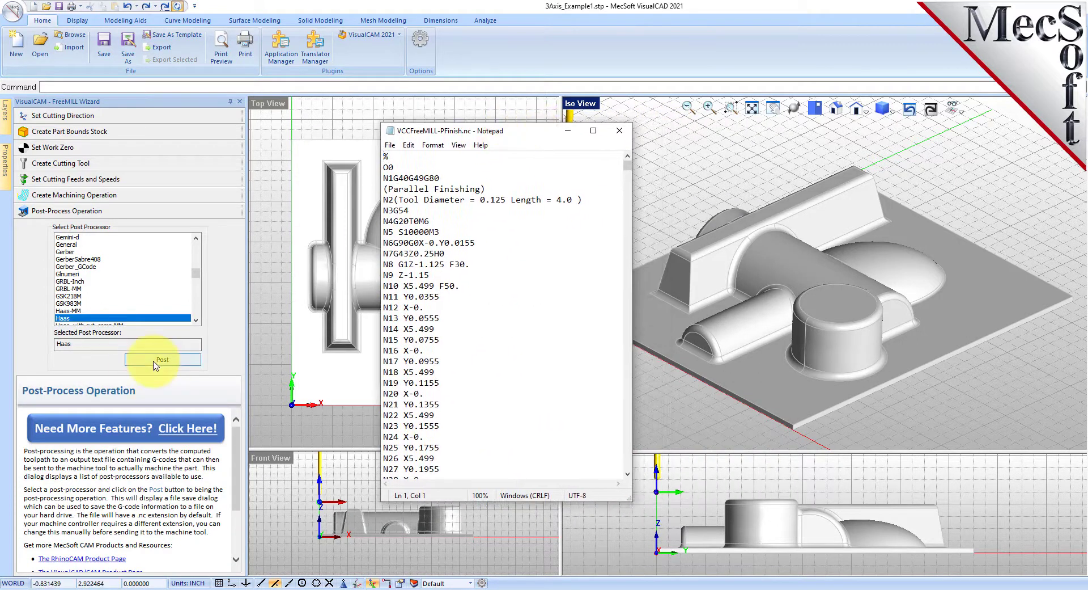